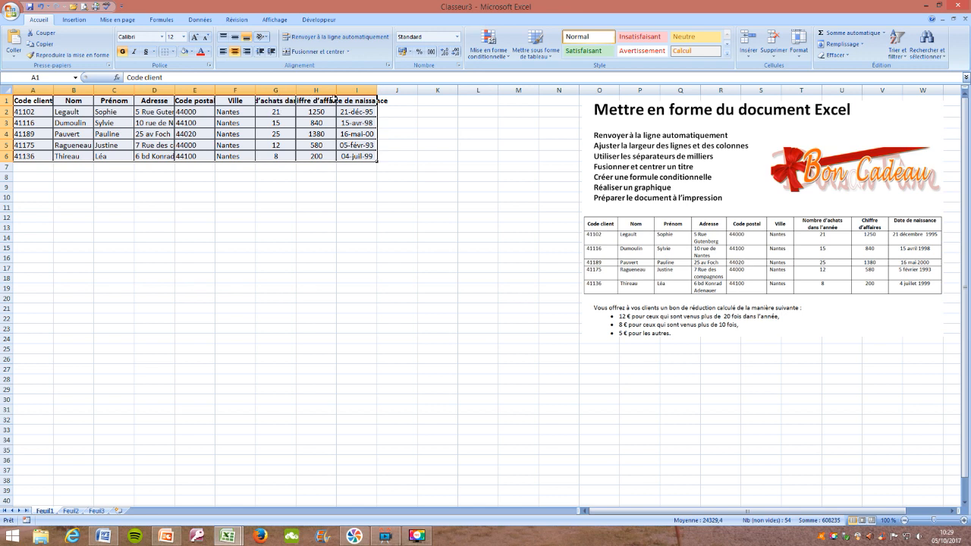
Wrap the text in the client table A1:I6 and centre it vertically and horizontally.
left_click(313, 40)
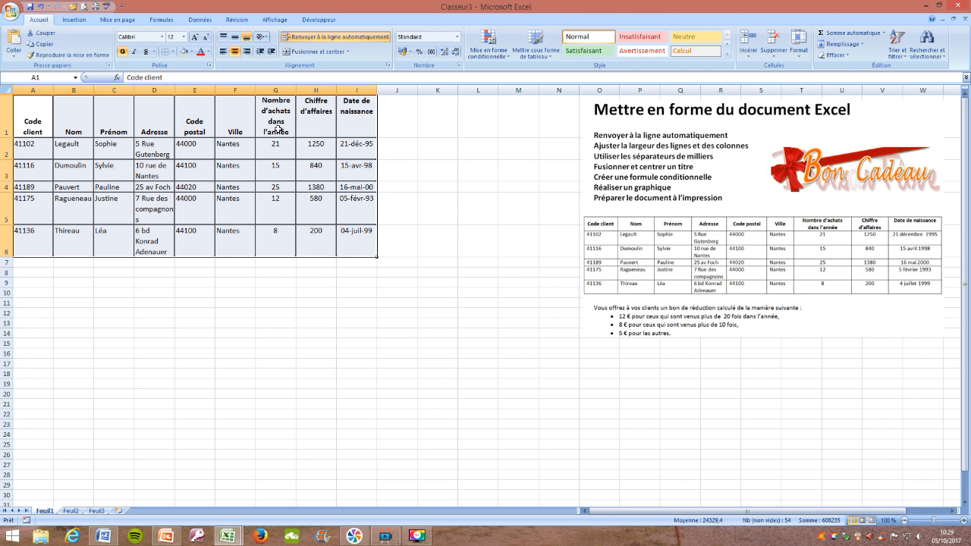
left_click(236, 41)
left_click(235, 51)
left_click(235, 52)
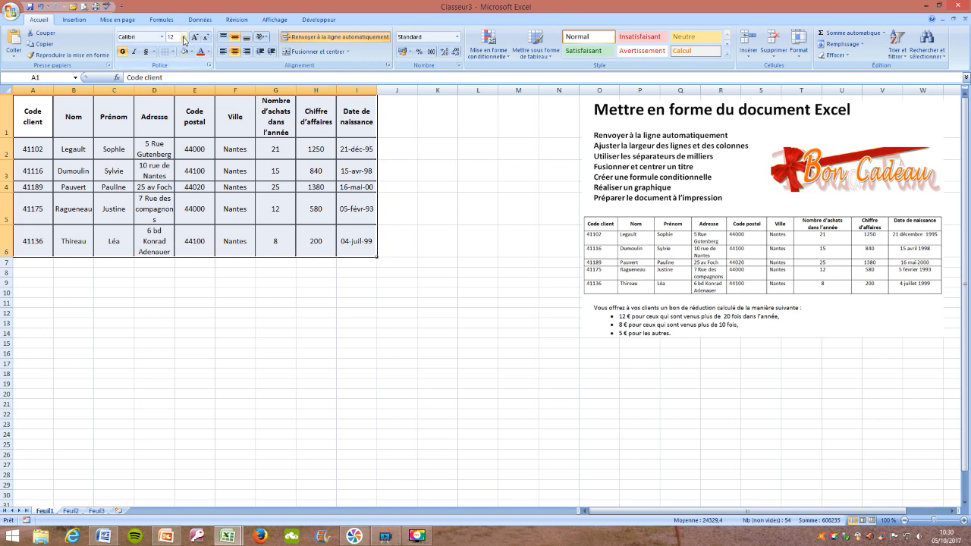
Set the client table's font size to 14 and autofit the width of the Date de naissance column.
left_click_drag(38, 115, 355, 239)
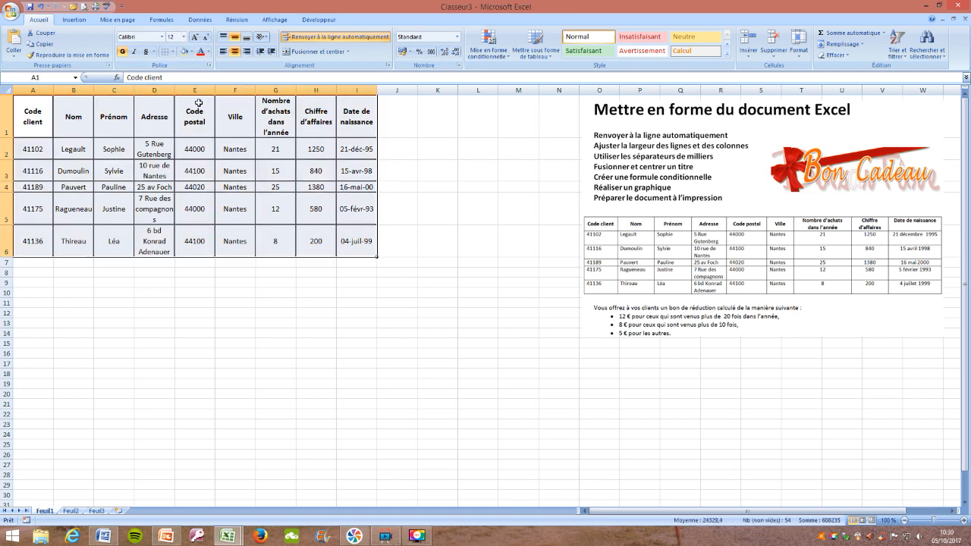
left_click(183, 36)
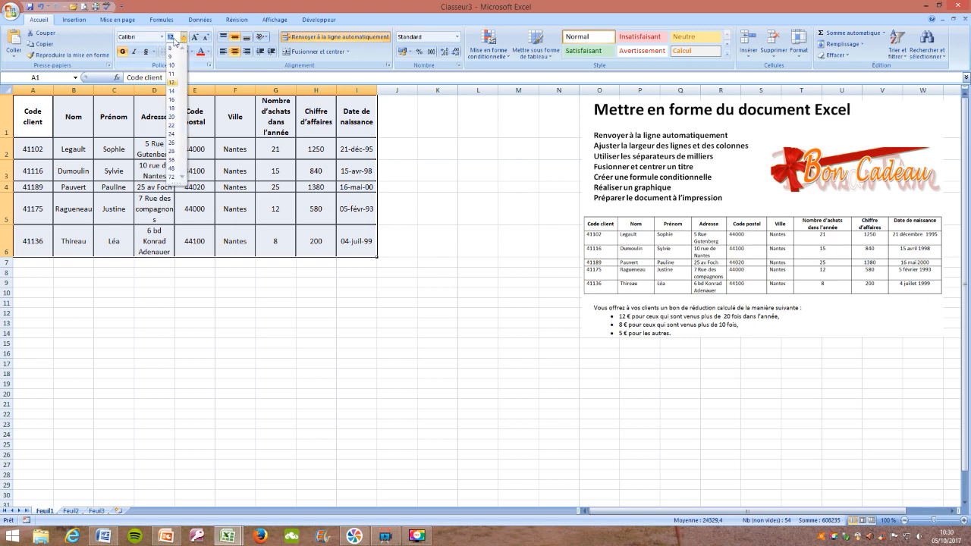
left_click(172, 92)
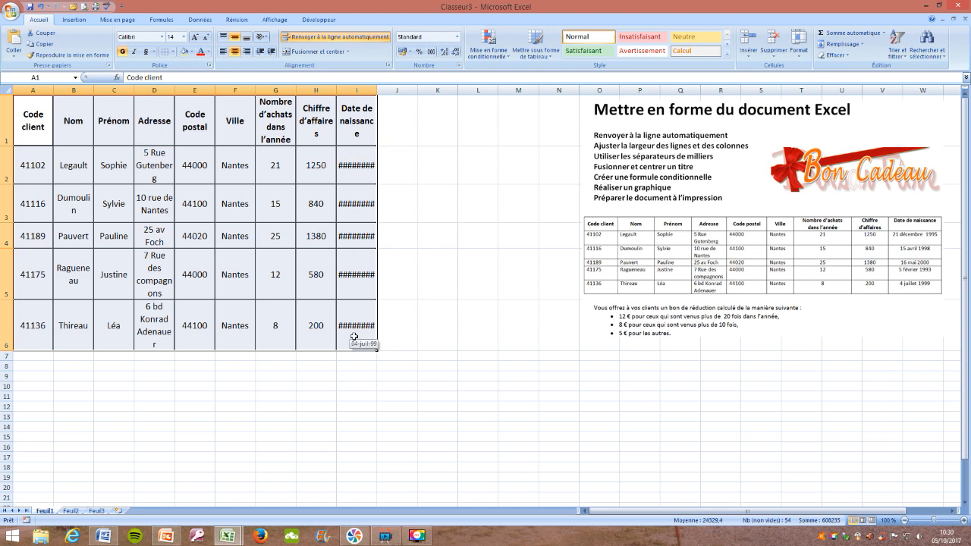
double_click(376, 86)
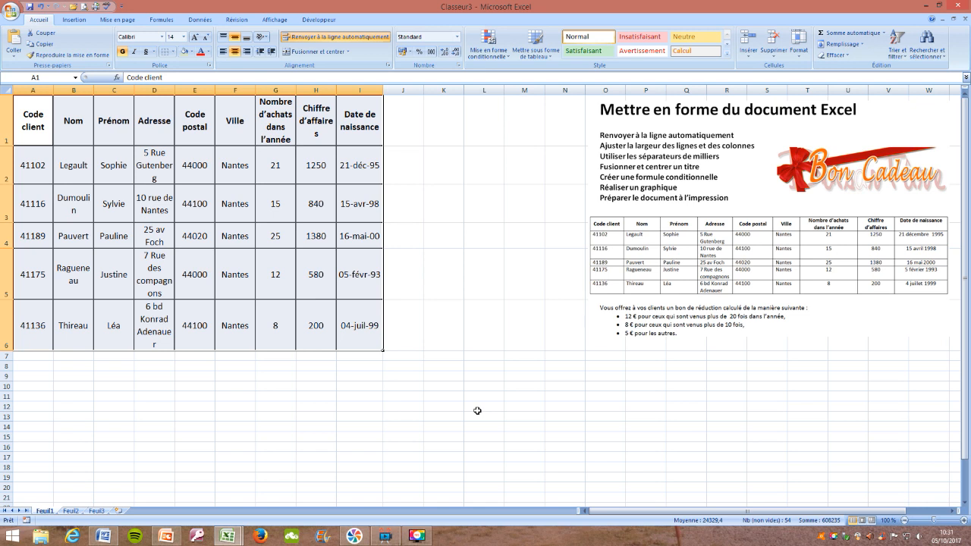
Set the width of columns A through I to 15.
left_click_drag(33, 90, 358, 92)
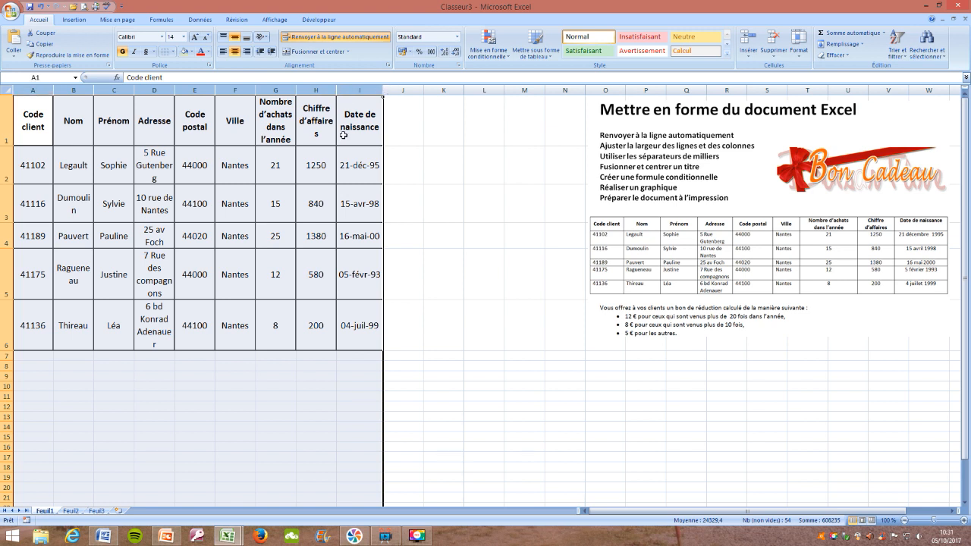
right_click(345, 91)
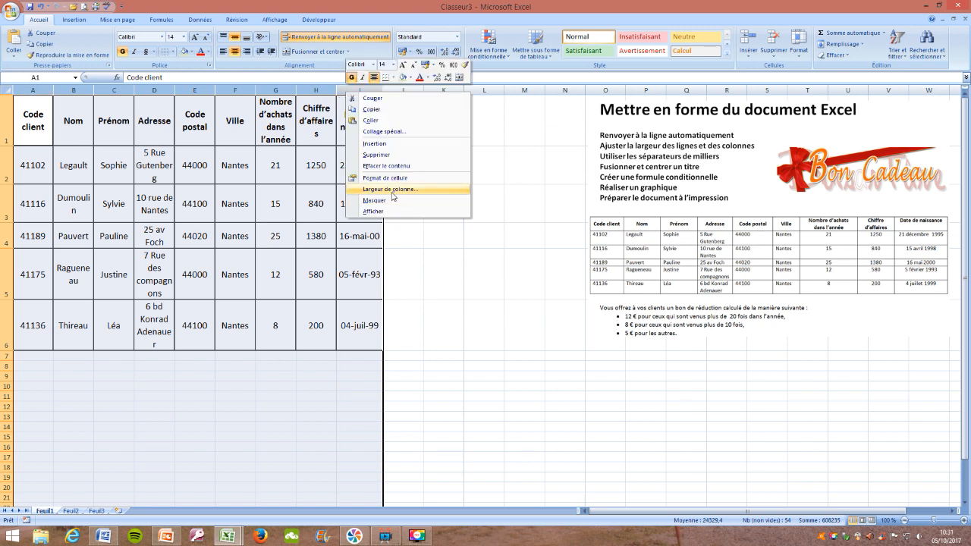
left_click(394, 189)
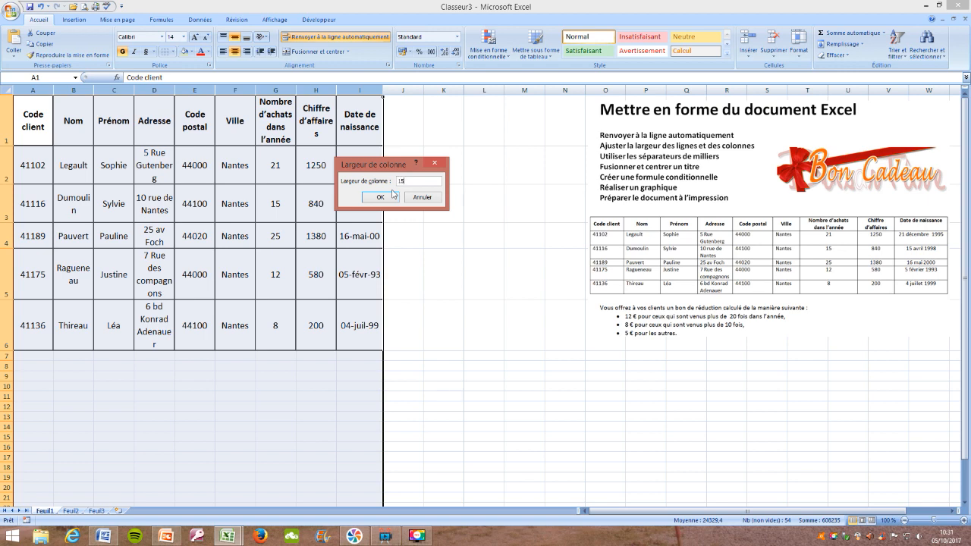
left_click(390, 195)
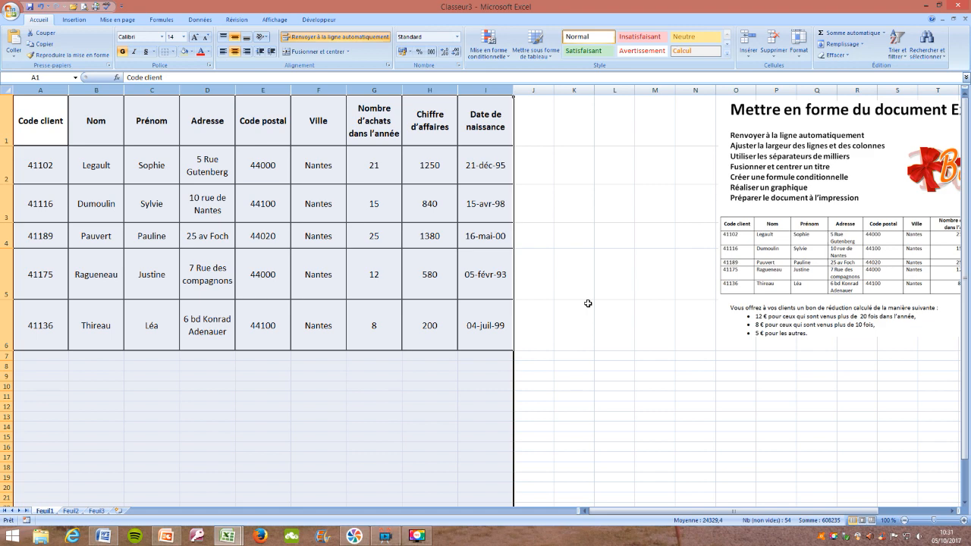
left_click(317, 407)
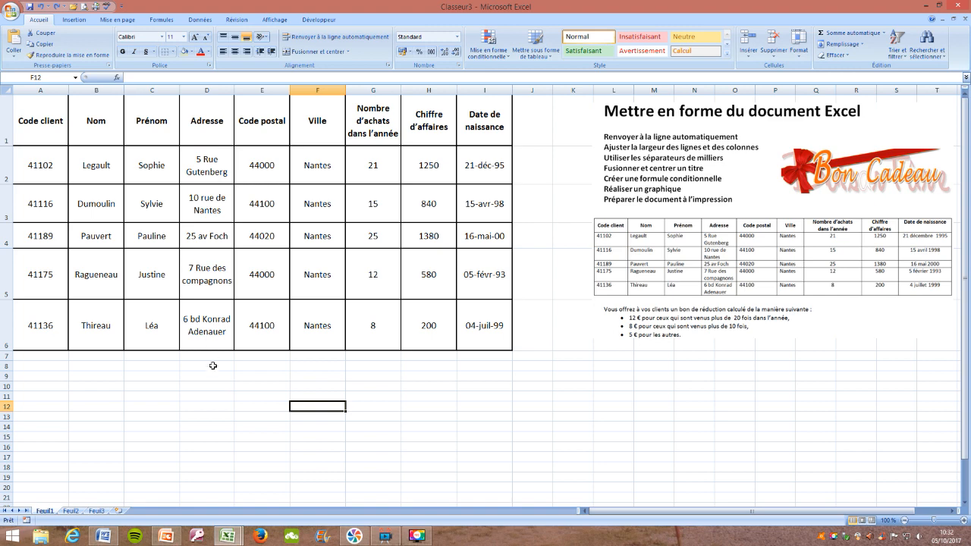
Set the width of the Adresse column to 30.
left_click(209, 88)
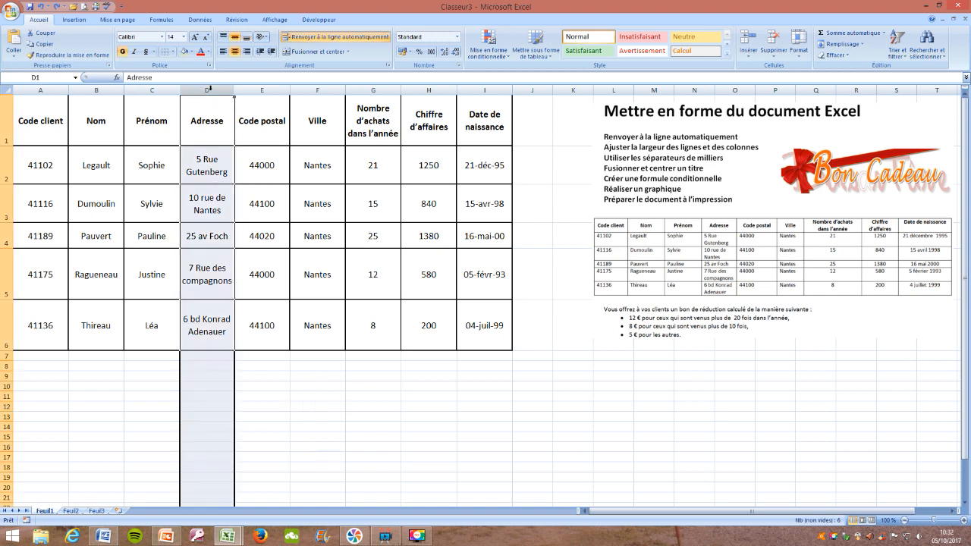
right_click(210, 91)
left_click(251, 190)
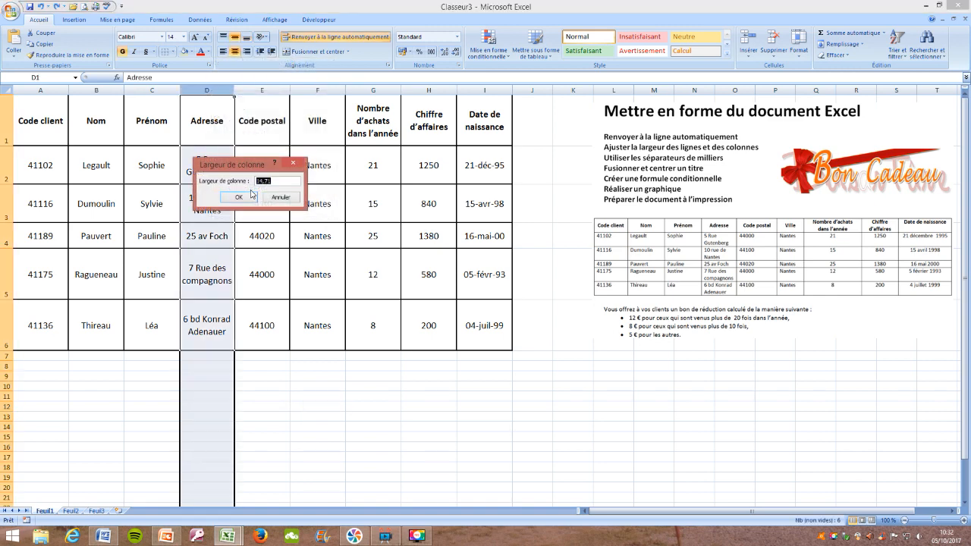
type("30")
left_click(251, 194)
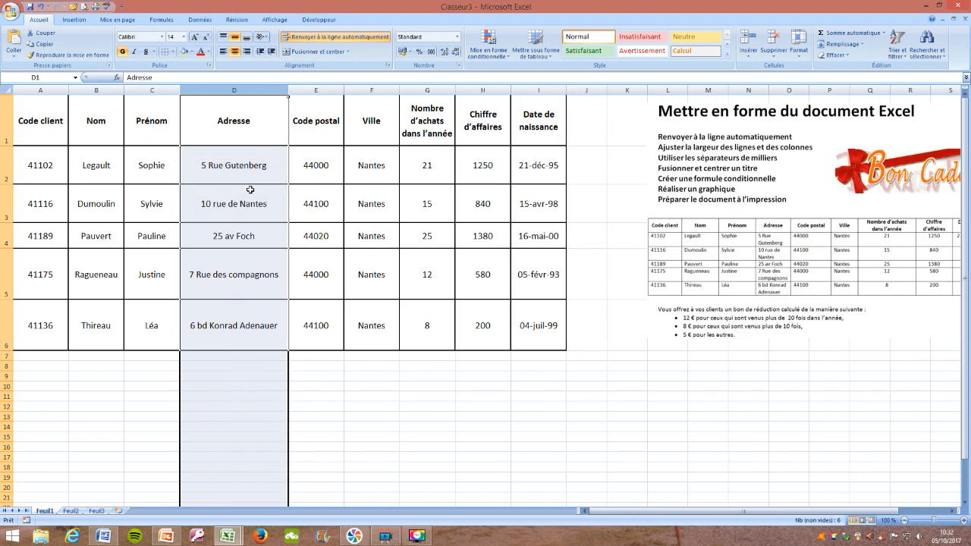
left_click(367, 435)
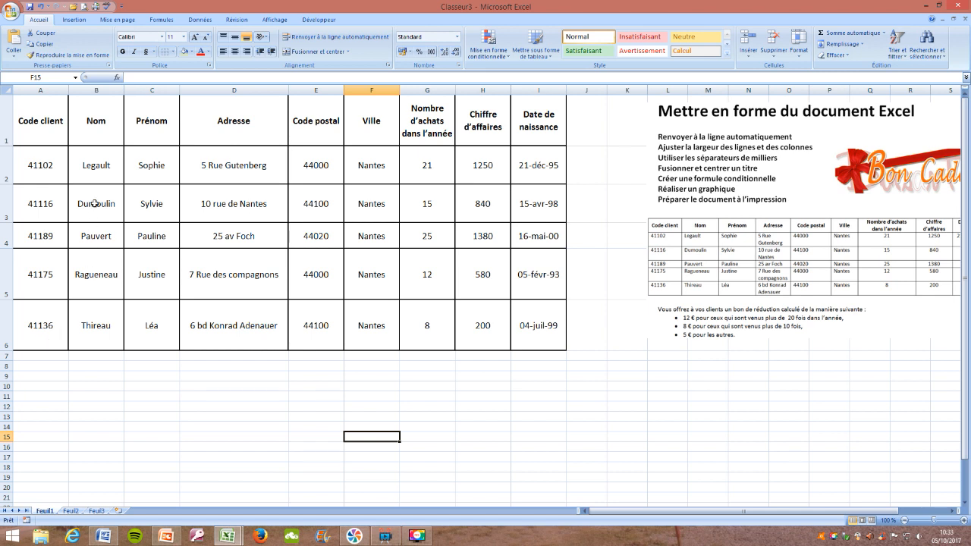
Left-align the Nom, Prénom and Adresse entries in B2:D6.
left_click_drag(96, 162, 232, 324)
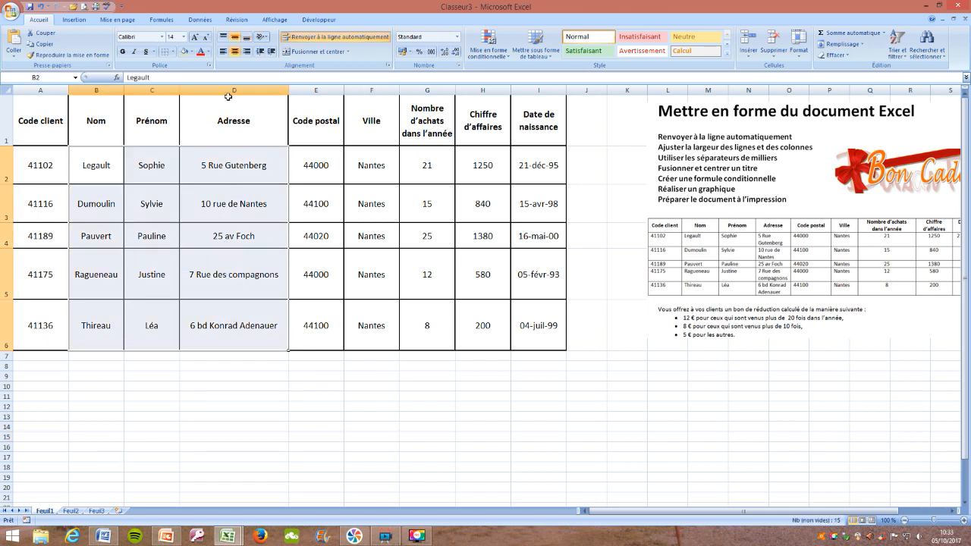
left_click(222, 52)
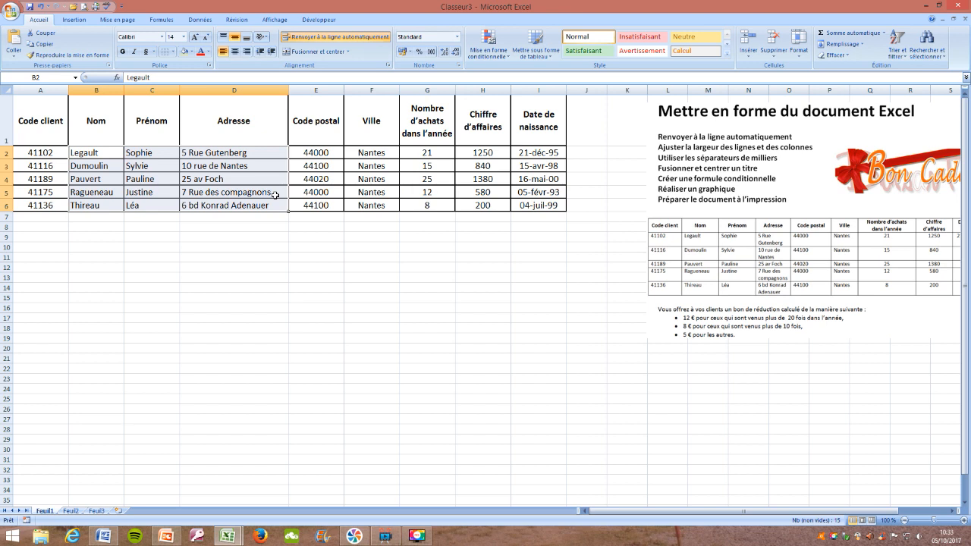
left_click(316, 348)
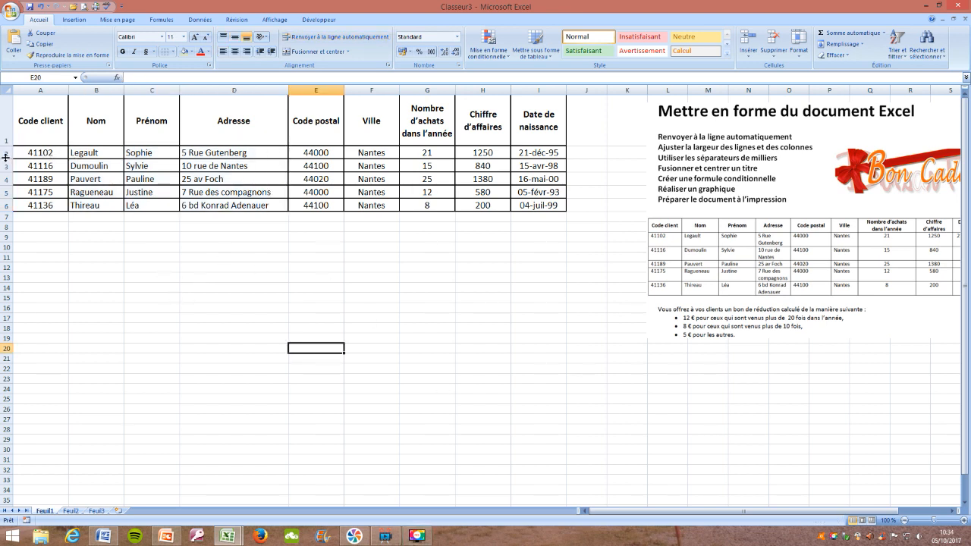
Set the height of client rows 2 through 6 to 40.
left_click_drag(6, 152, 8, 205)
right_click(8, 205)
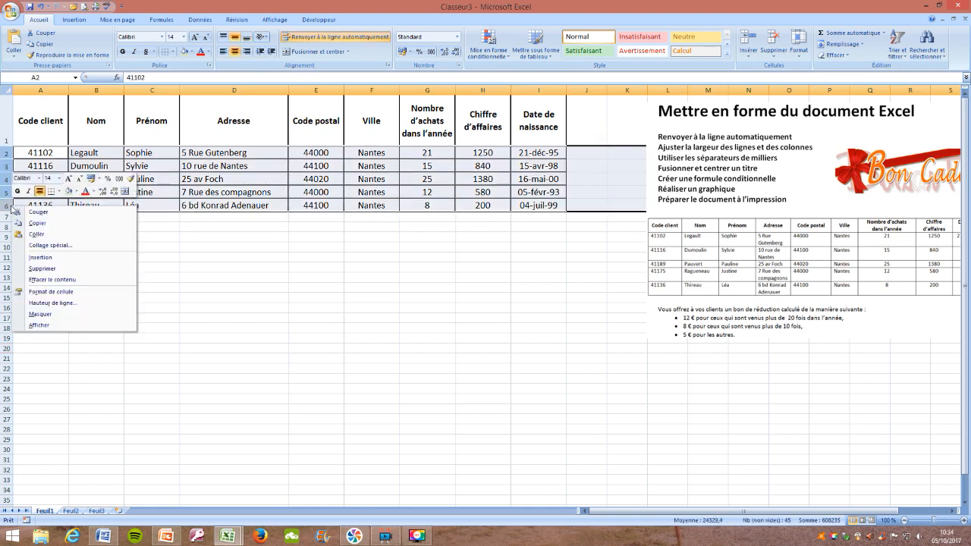
left_click(59, 304)
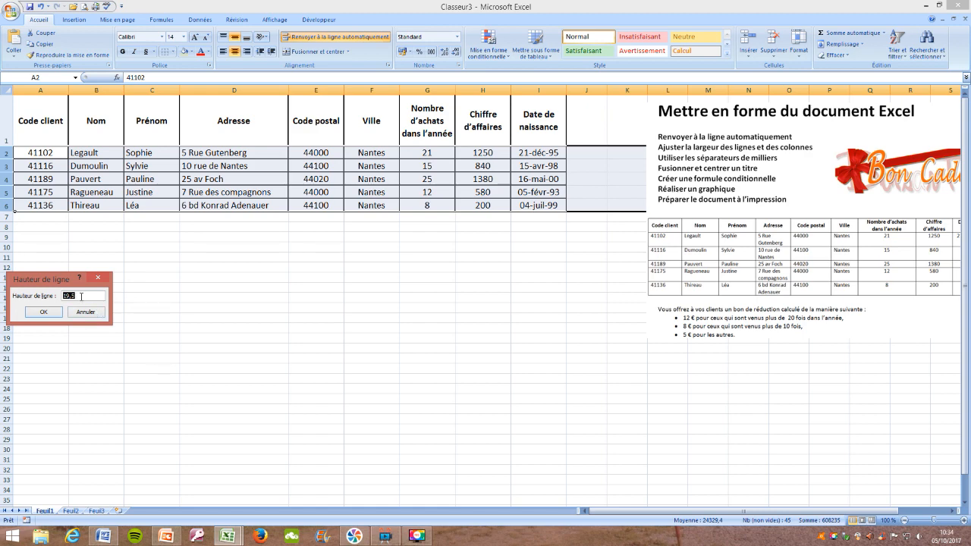
type("40")
key("Return")
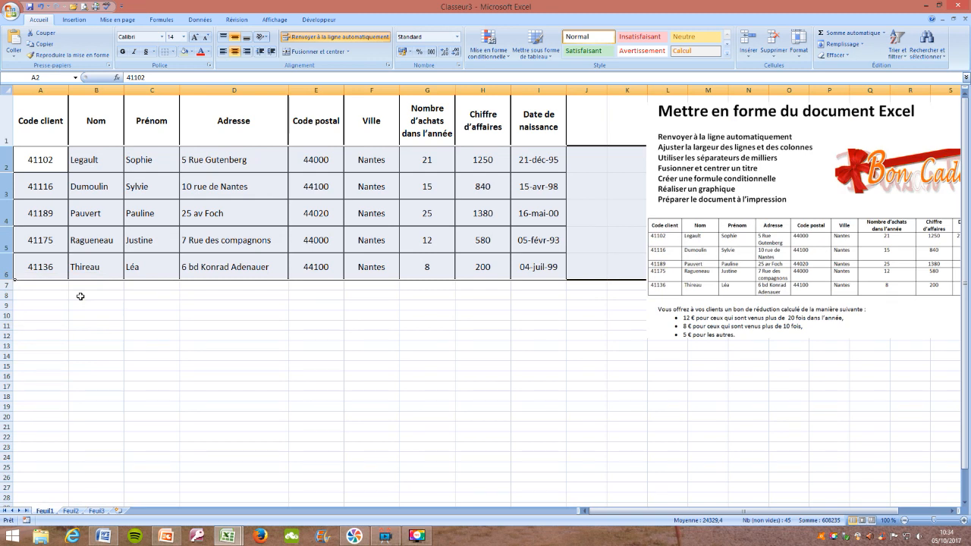
left_click(96, 335)
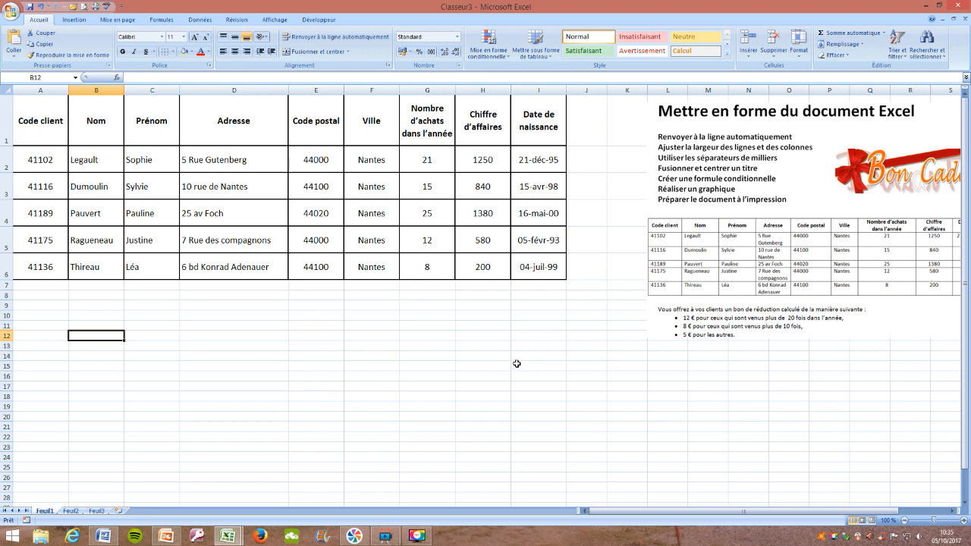
Right-align the Chiffre d'affaires values in H2:H6 and format them as Nombre with two decimals and a thousands separator.
left_click_drag(481, 158, 482, 267)
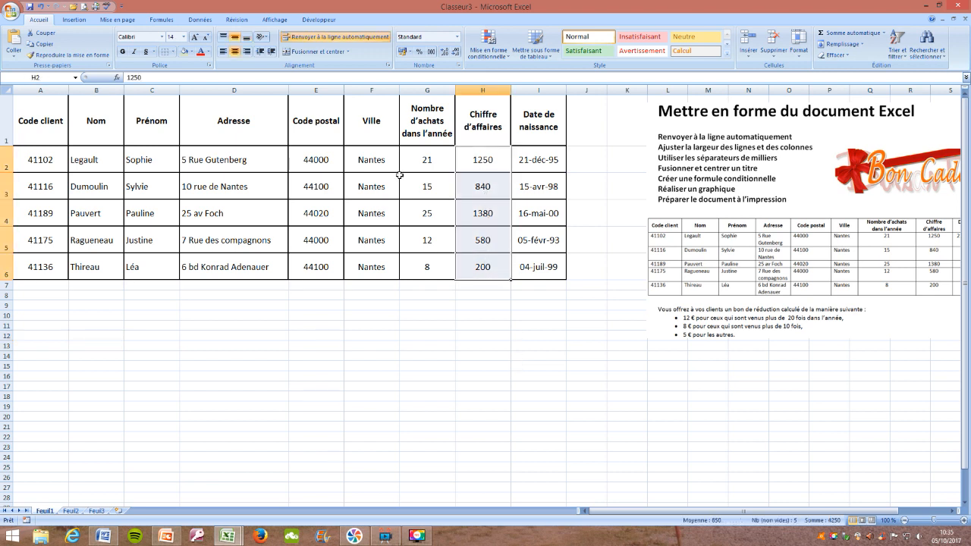
left_click(245, 53)
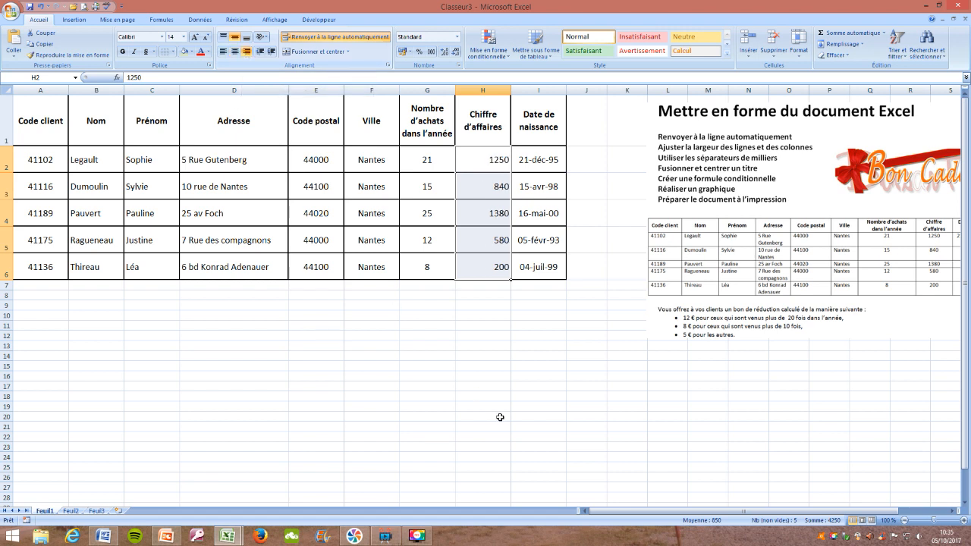
right_click(477, 216)
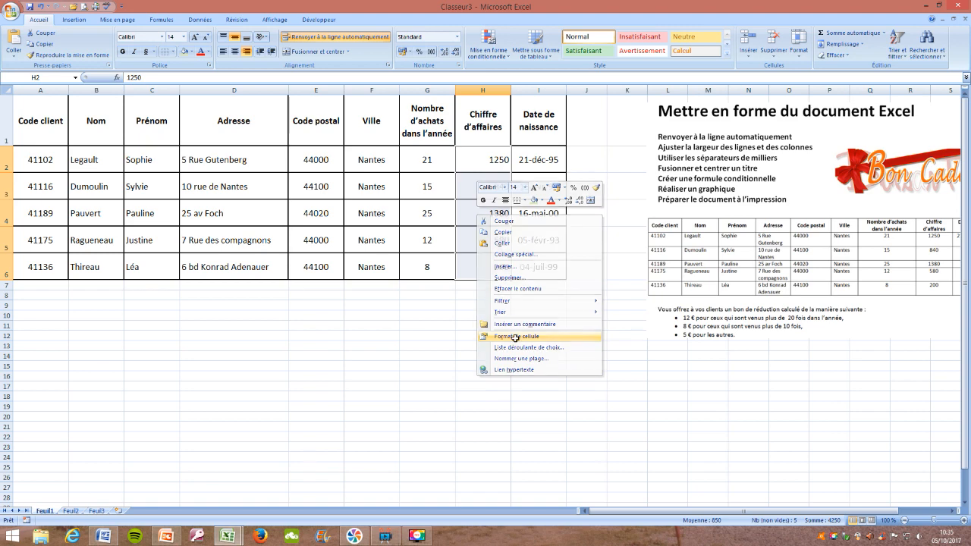
left_click(516, 338)
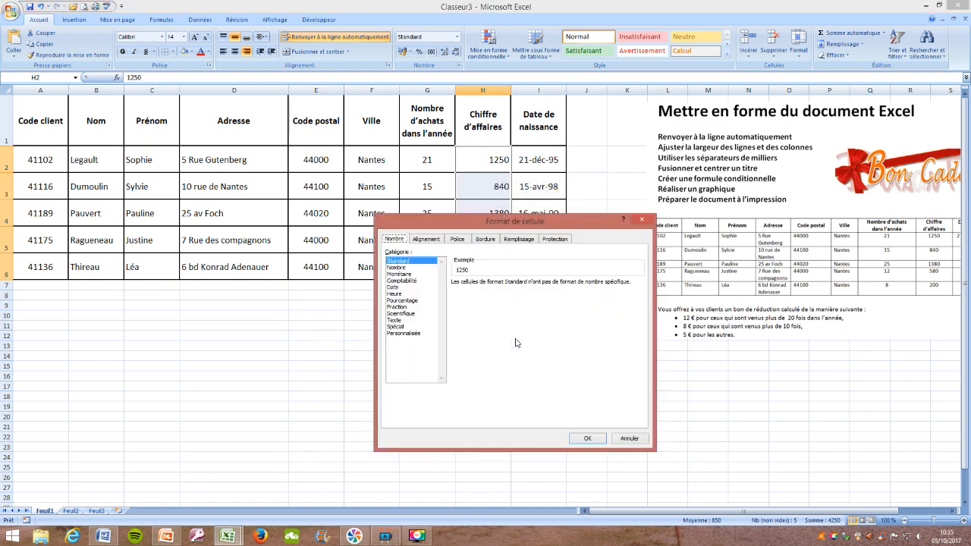
left_click(406, 268)
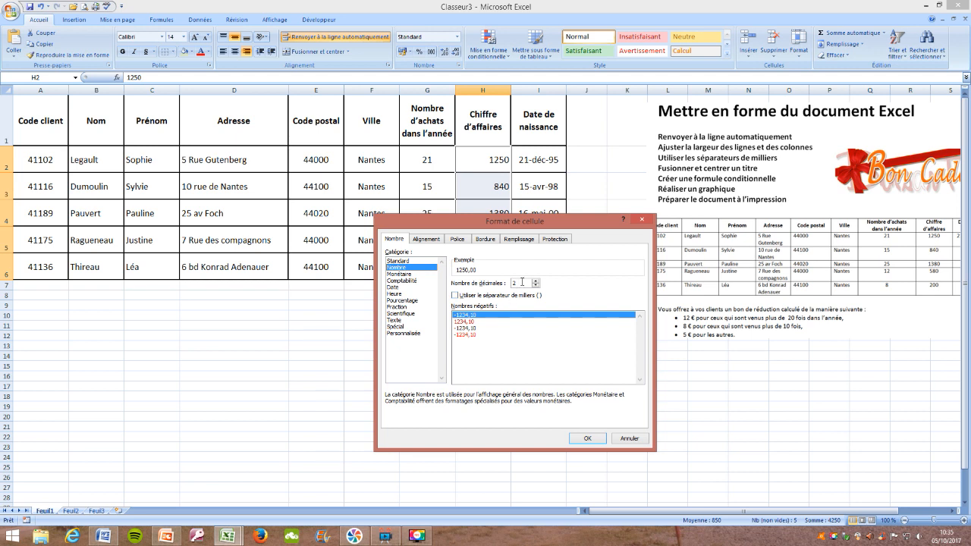
left_click(456, 295)
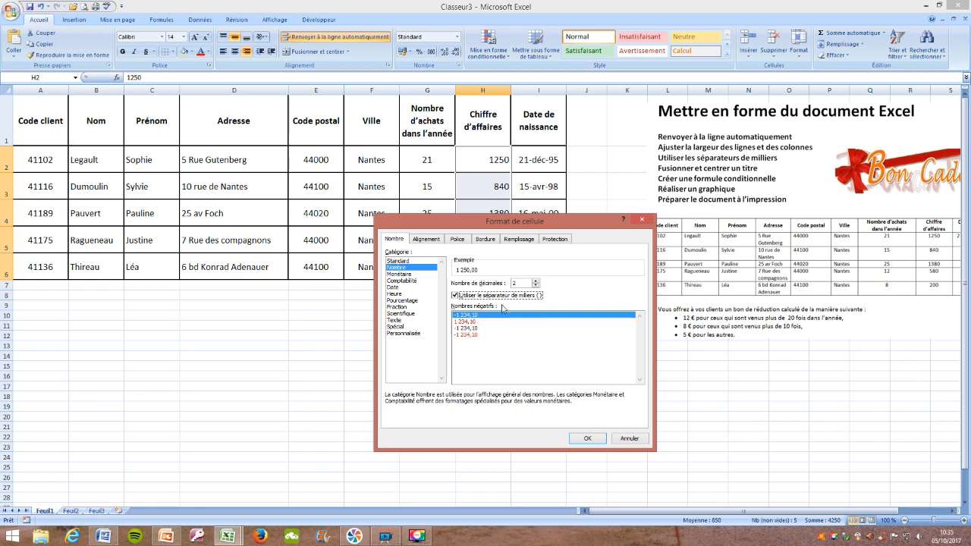
left_click(589, 441)
left_click(537, 417)
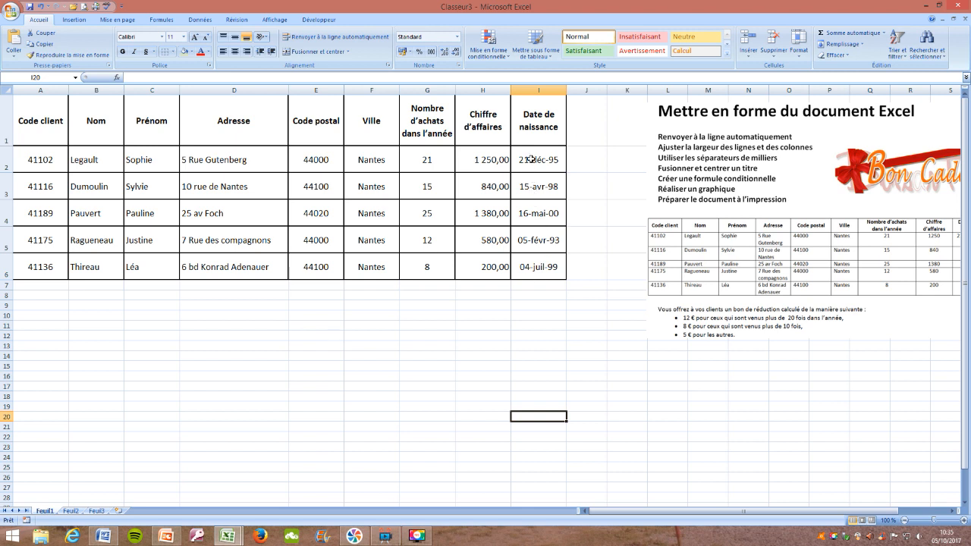
Format the Date de naissance values in I2:I6 as Date with the 14/03/01 type.
left_click_drag(532, 158, 547, 266)
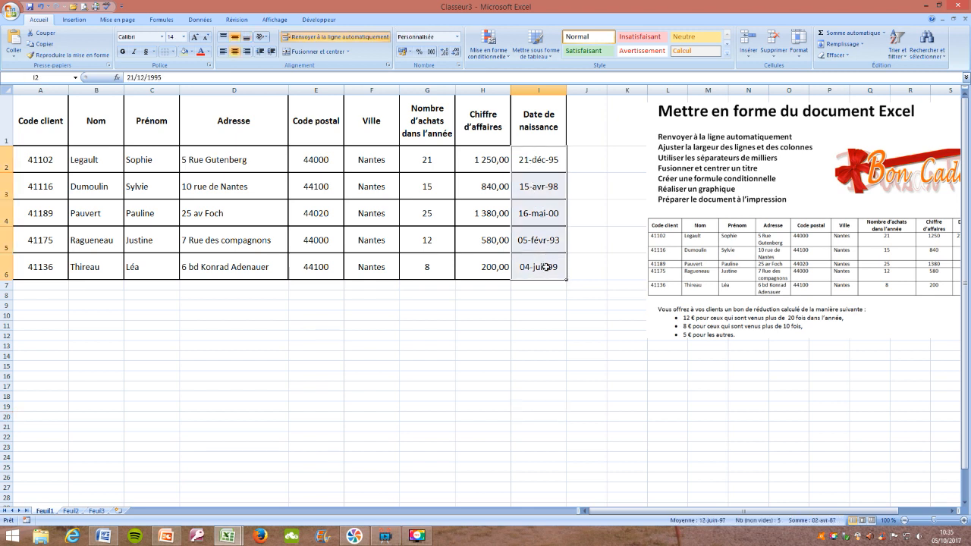
right_click(548, 267)
left_click(585, 389)
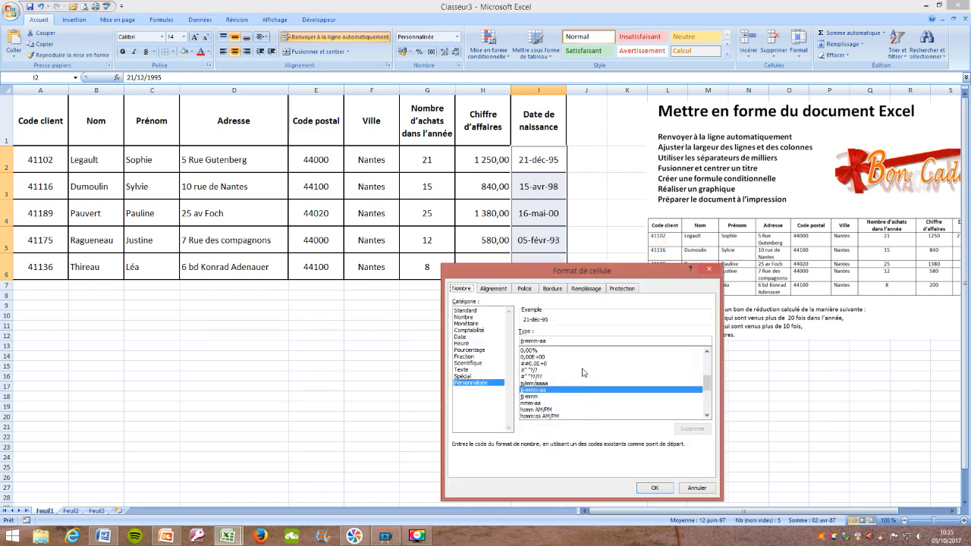
left_click(464, 337)
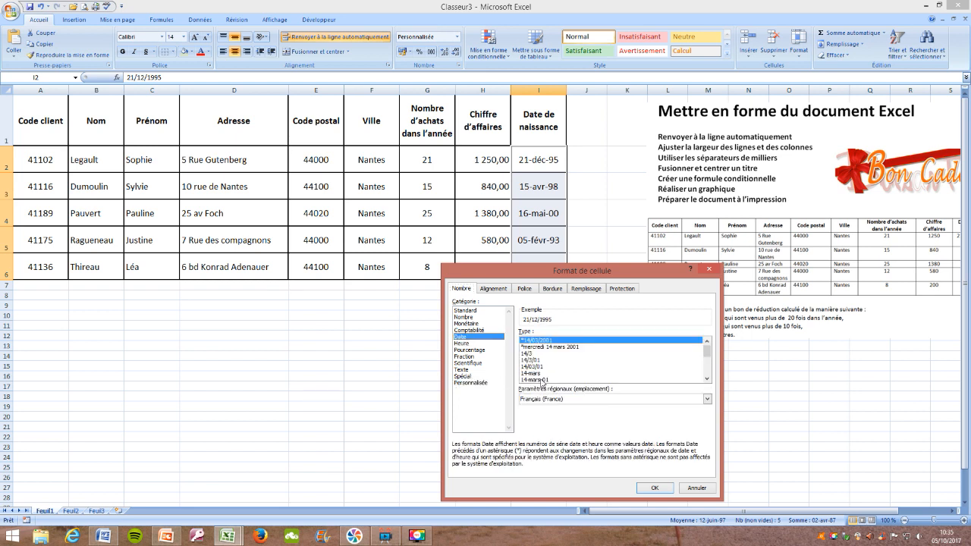
left_click(538, 367)
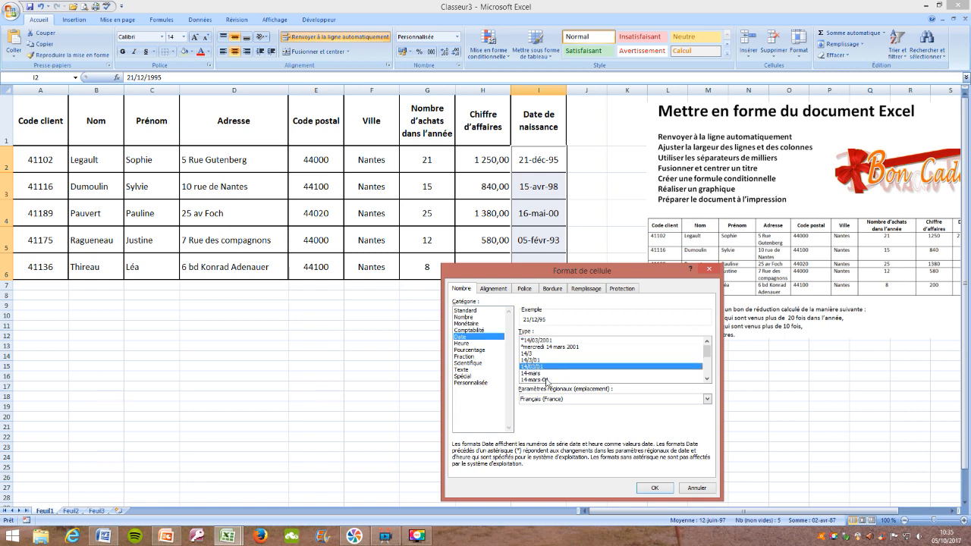
left_click(649, 488)
left_click(588, 438)
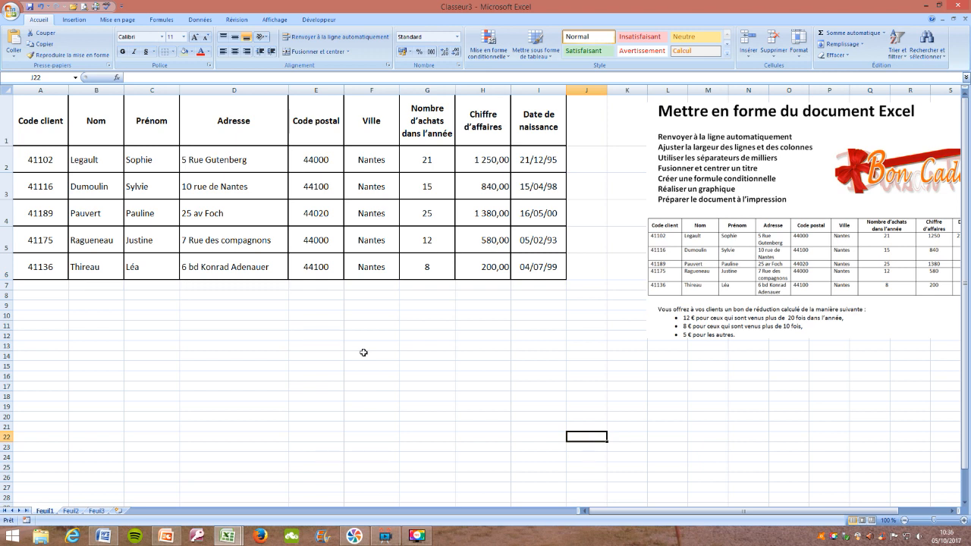
Insert four blank rows above the table's header row.
left_click(6, 119)
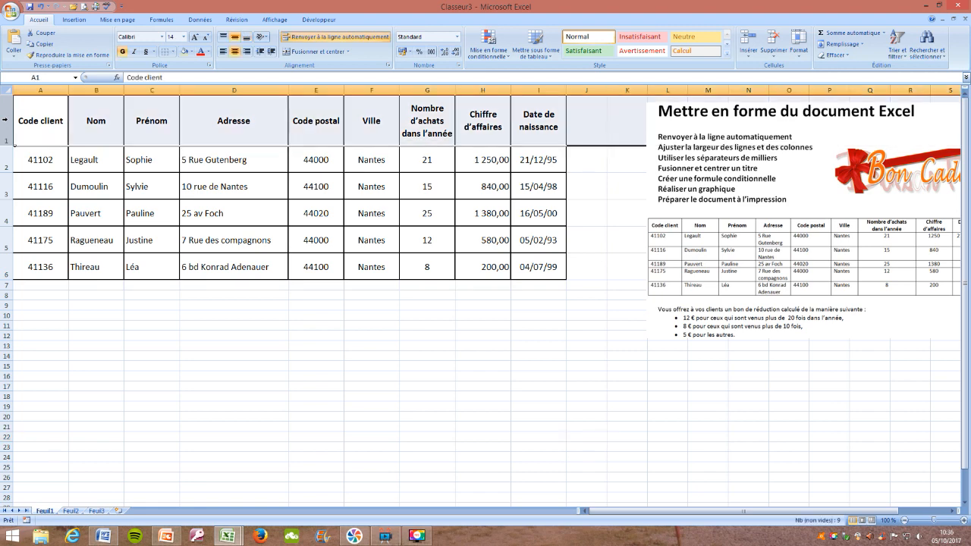
right_click(7, 120)
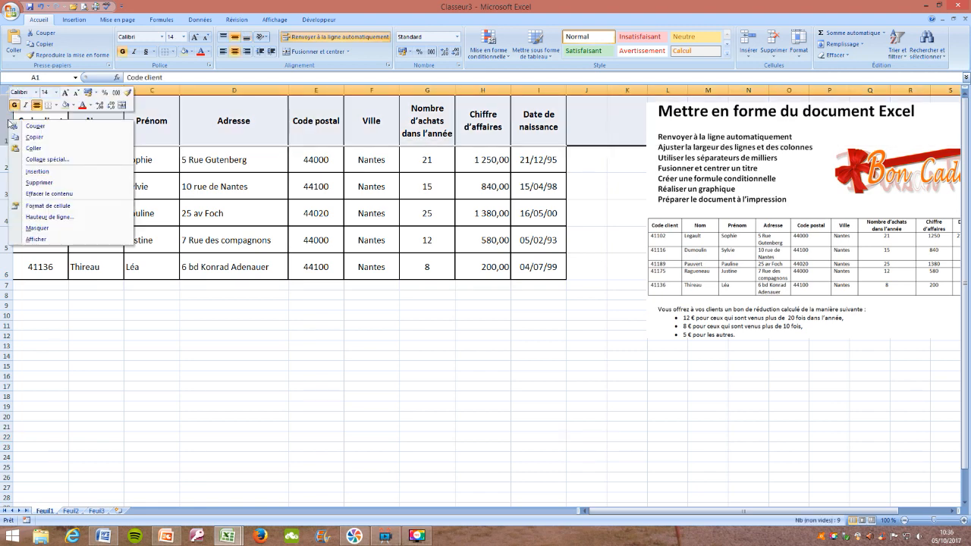
left_click(37, 172)
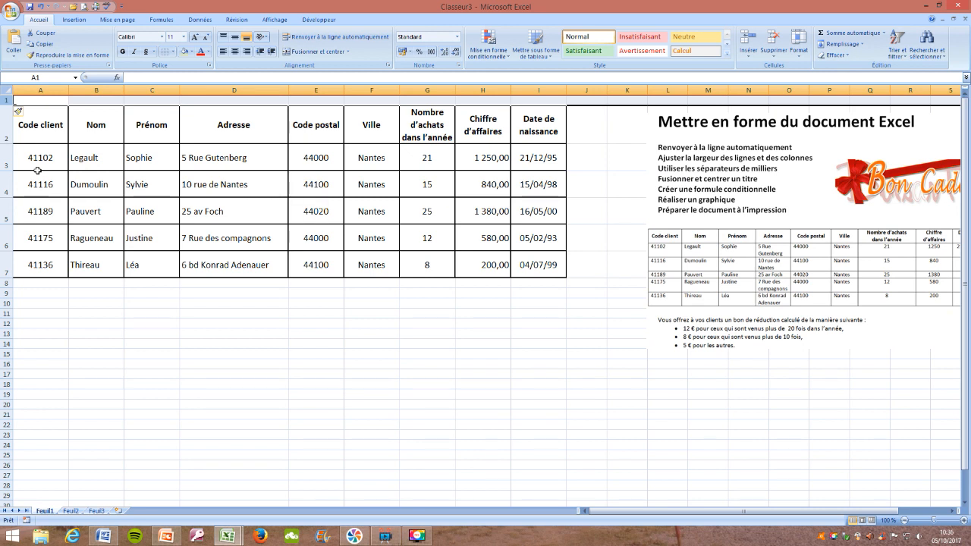
key("F4")
key("F4")
key("F4")
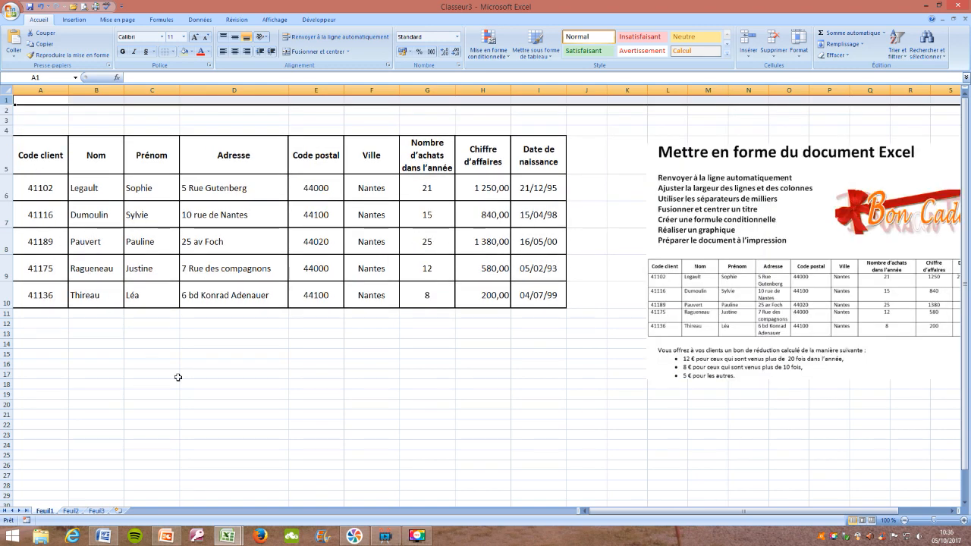
left_click(208, 402)
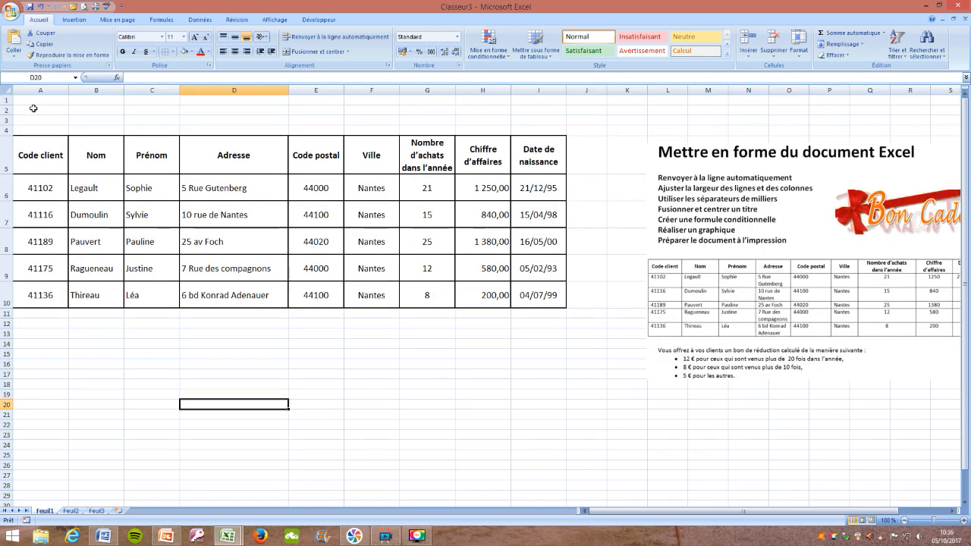
Merge and center cells A2:I2 and enter the title "Extrait du fichier clients".
left_click_drag(24, 112, 331, 112)
left_click_drag(443, 117, 536, 112)
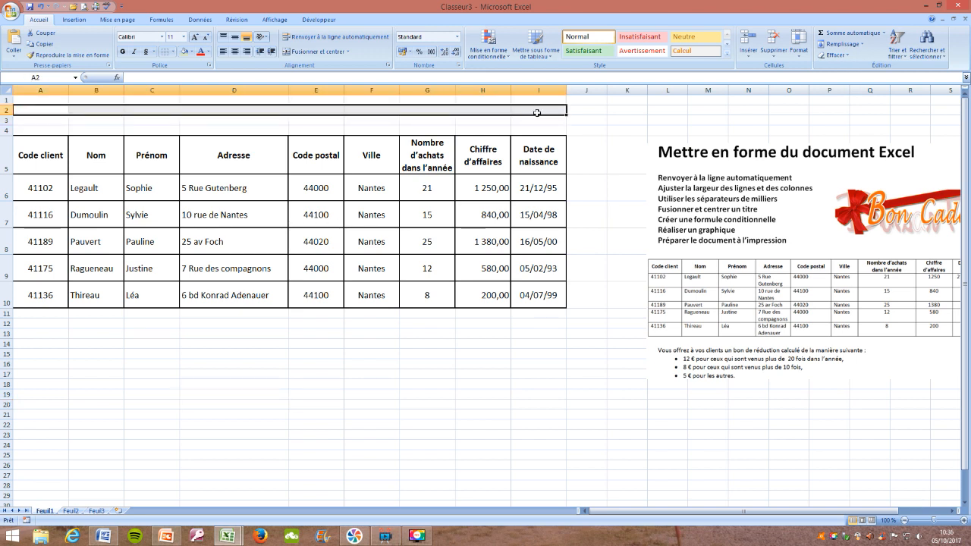
left_click(316, 53)
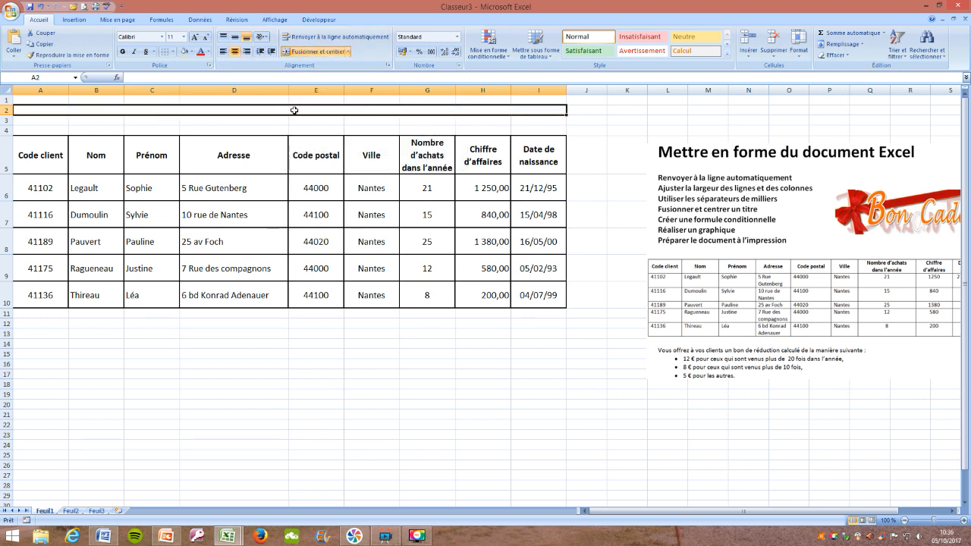
type("Ex")
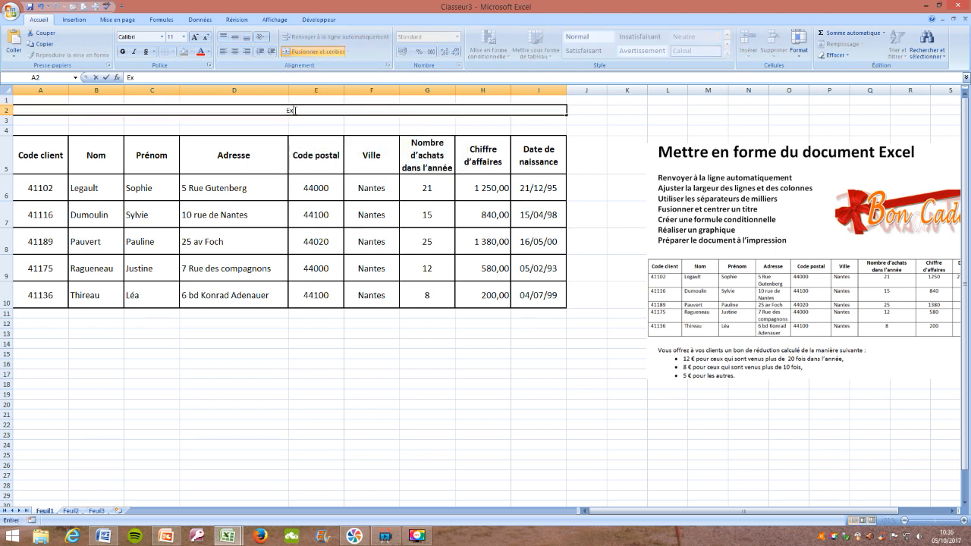
type("trait du fichier clients")
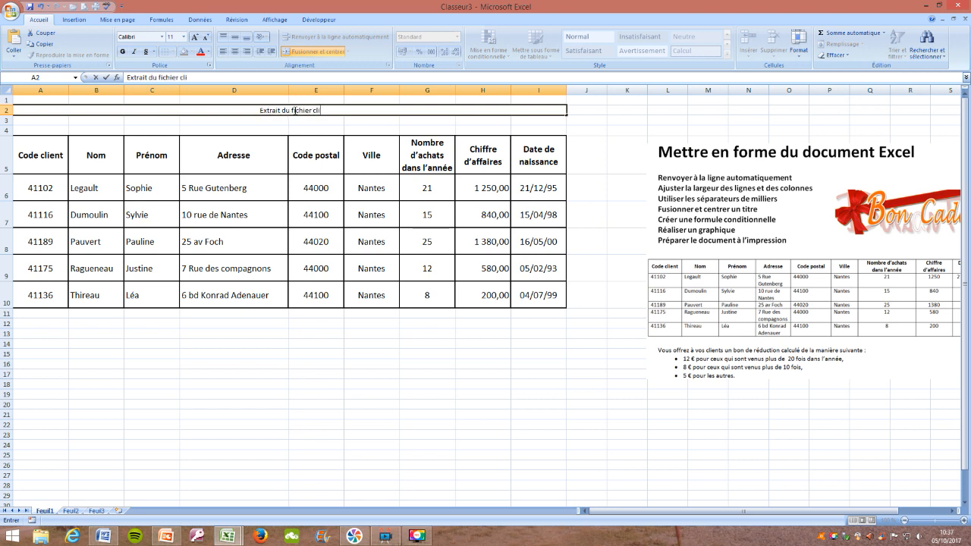
left_click(315, 391)
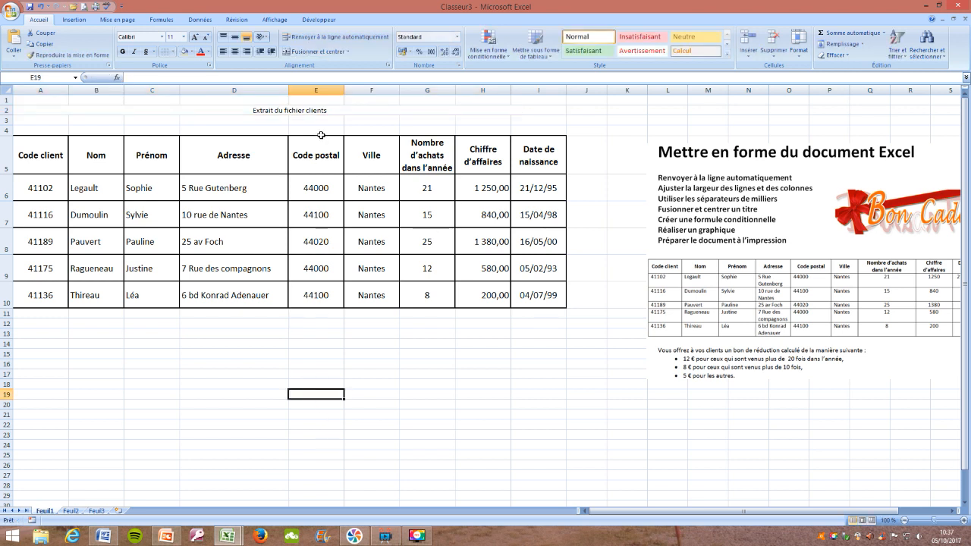
Format the title in A2 as 28-point bold text with a light olive green fill.
left_click(301, 110)
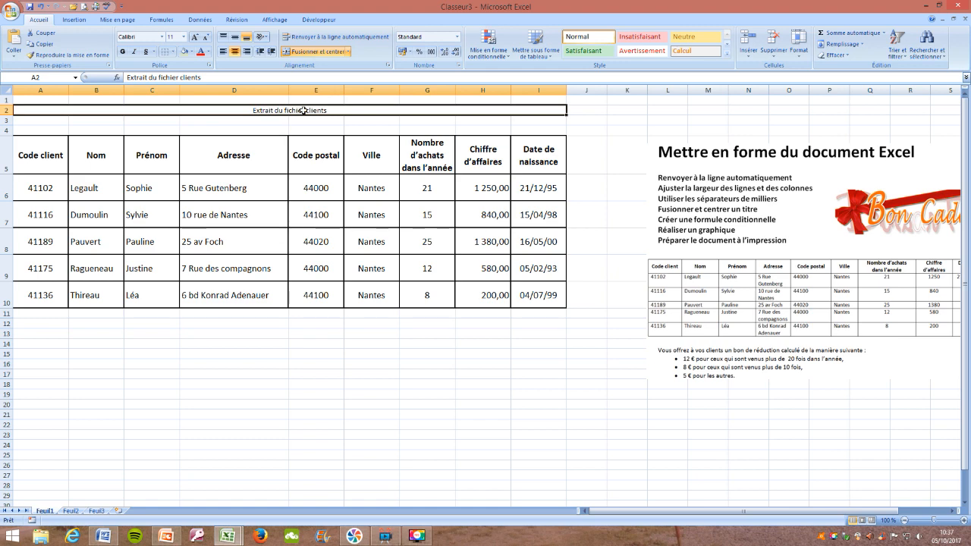
left_click(195, 37)
left_click(195, 37)
left_click(195, 37)
left_click(195, 37)
left_click(195, 37)
left_click(195, 37)
left_click(195, 37)
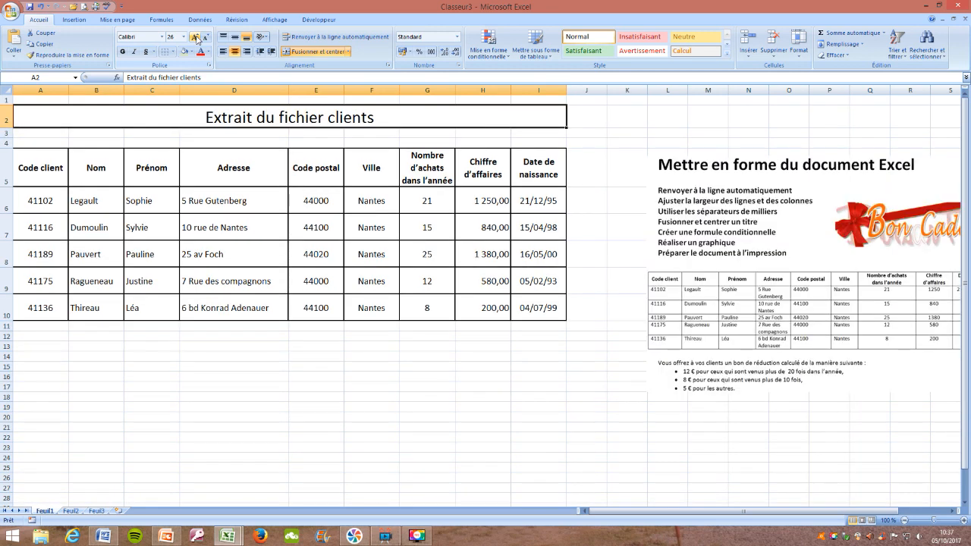
left_click(195, 37)
left_click(194, 38)
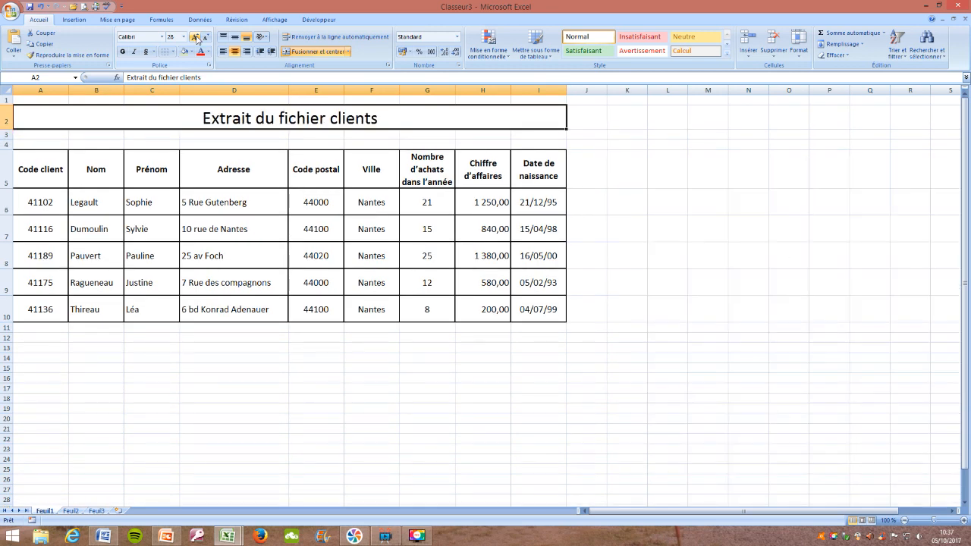
left_click(122, 52)
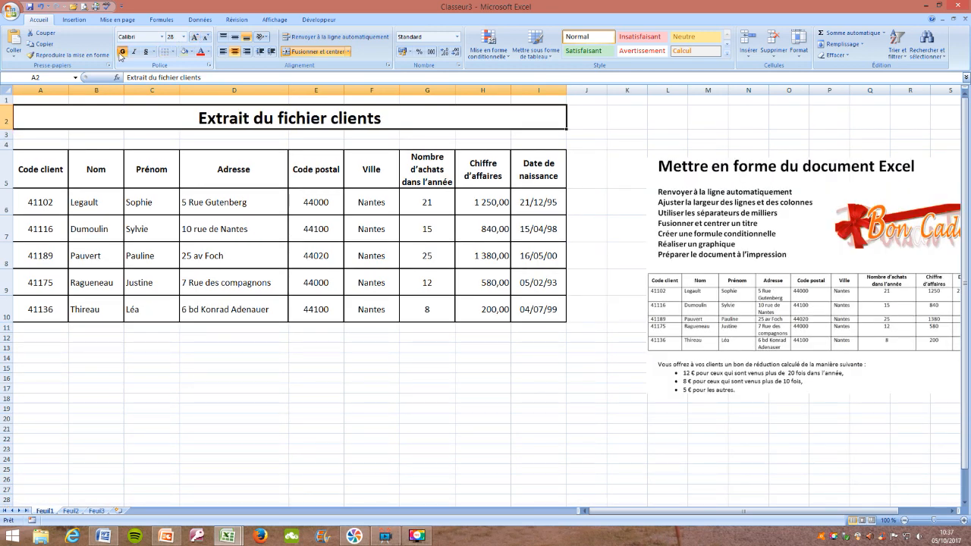
left_click(192, 51)
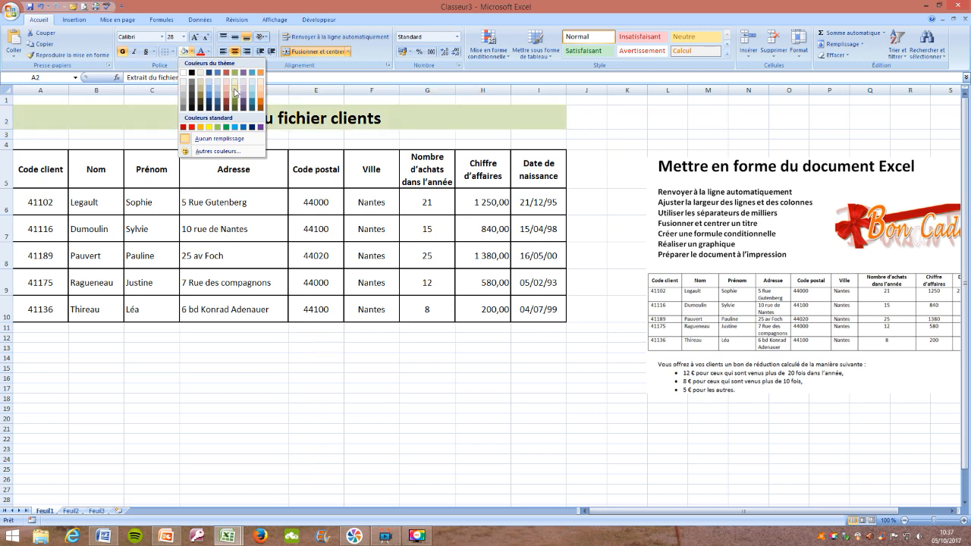
left_click(234, 93)
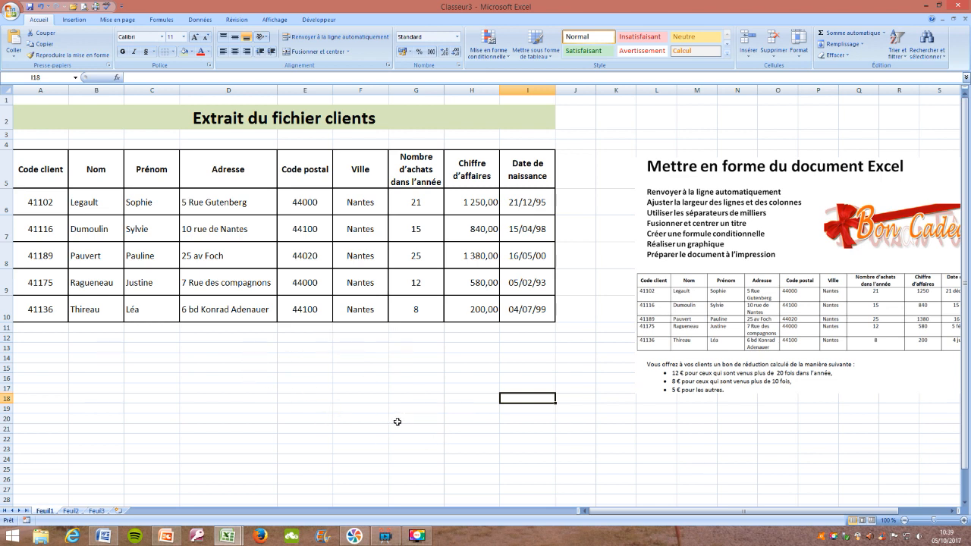
Hide the gridlines on the Feuil1 worksheet.
left_click(272, 20)
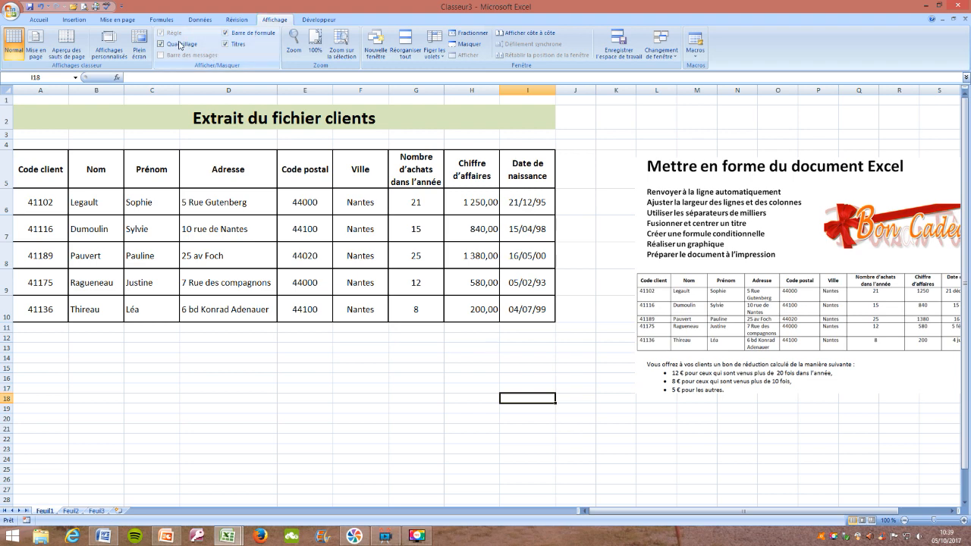
left_click(173, 47)
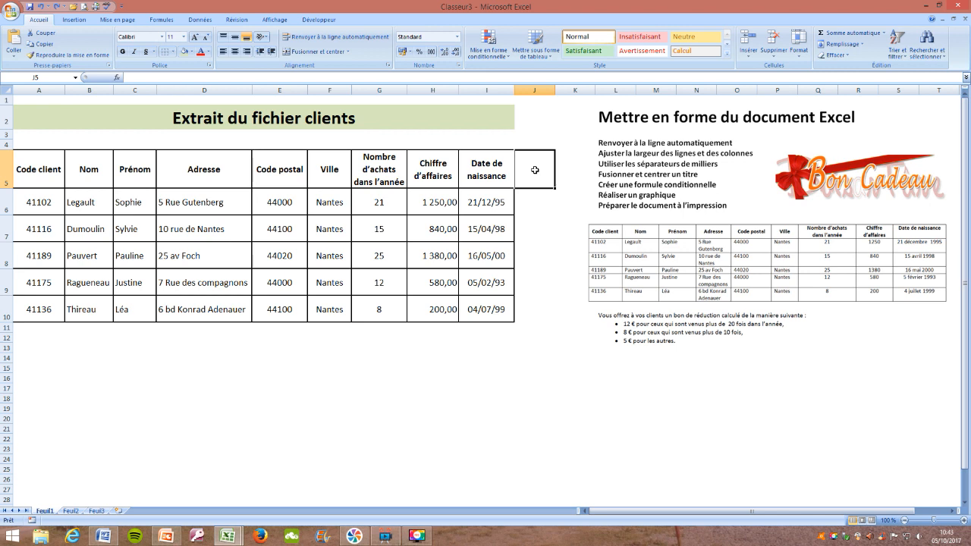
Enter the header "Bon de réduction" in J5 and widen column J so the word "réduction" fits on one line.
type("Bon")
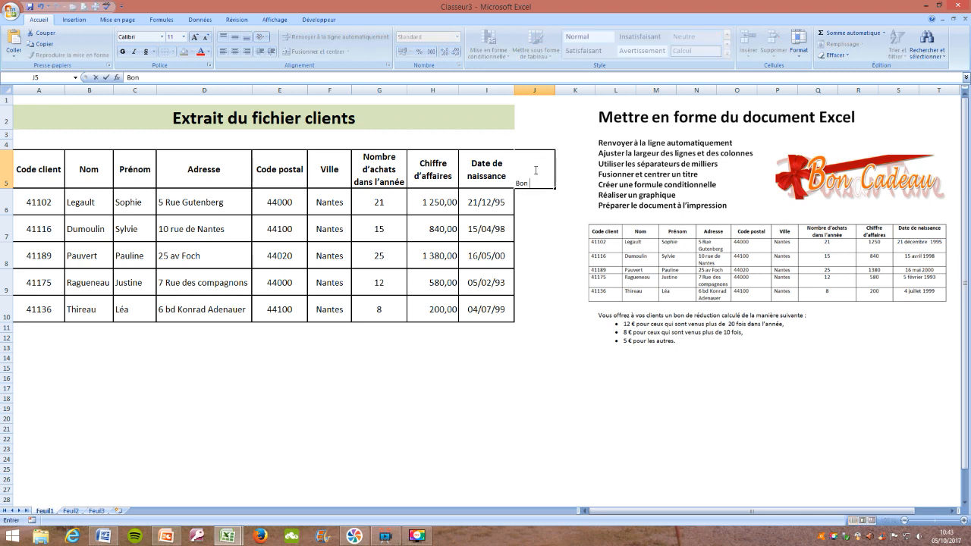
type(" de réduction")
key("Return")
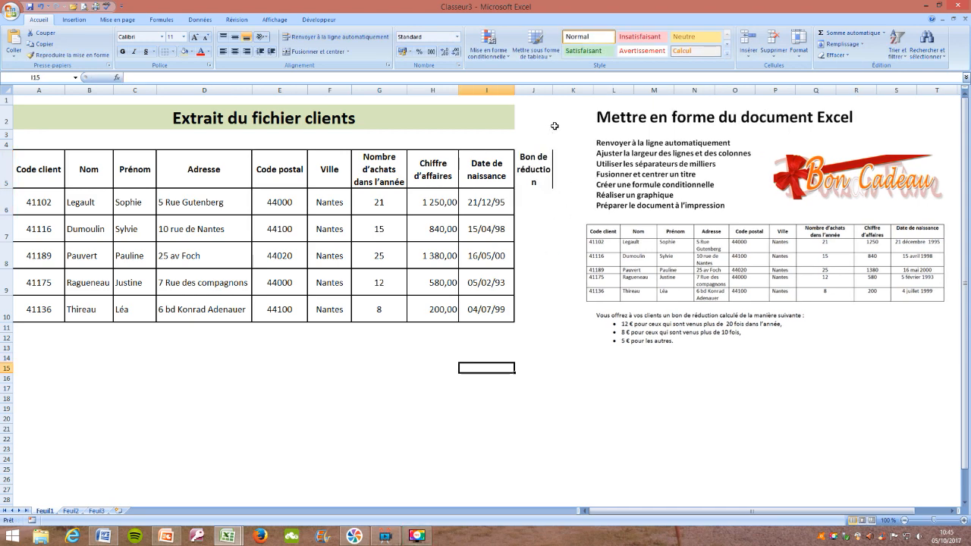
left_click_drag(553, 90, 560, 90)
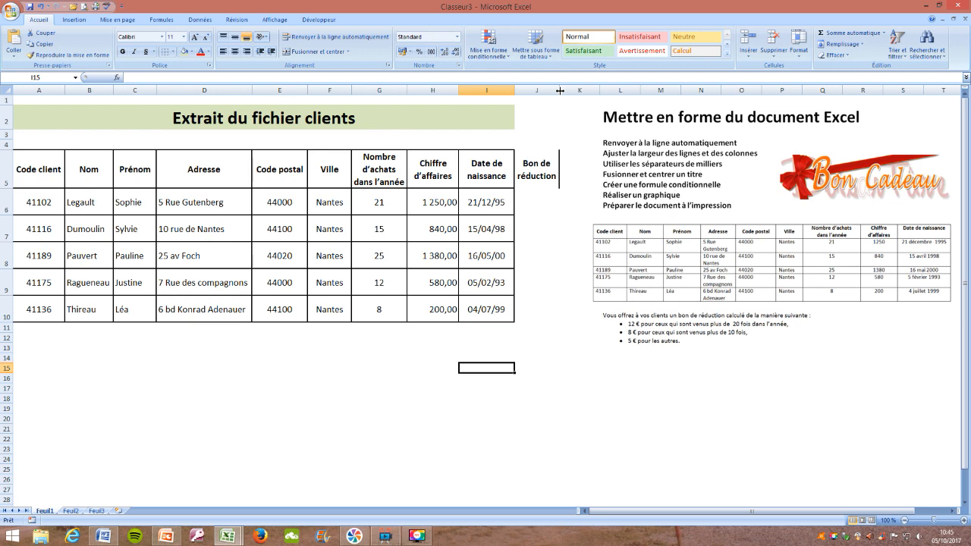
Apply all borders to the Bon de réduction column in J5:J10.
left_click_drag(531, 164, 529, 295)
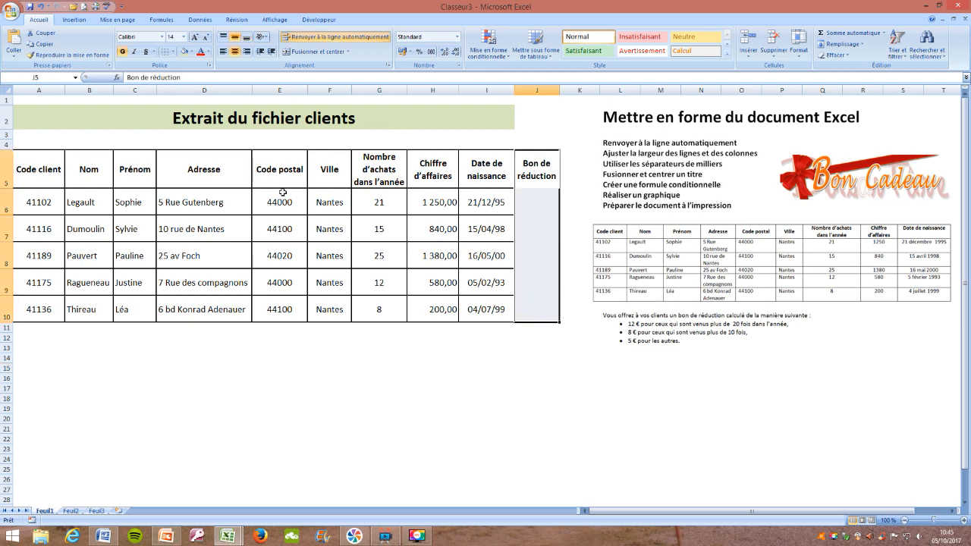
left_click(173, 51)
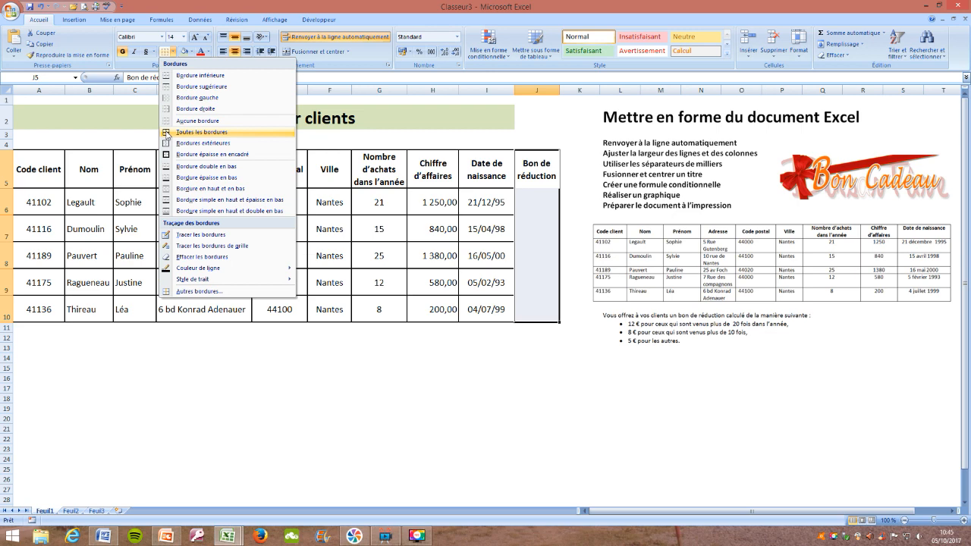
left_click(167, 134)
left_click(489, 370)
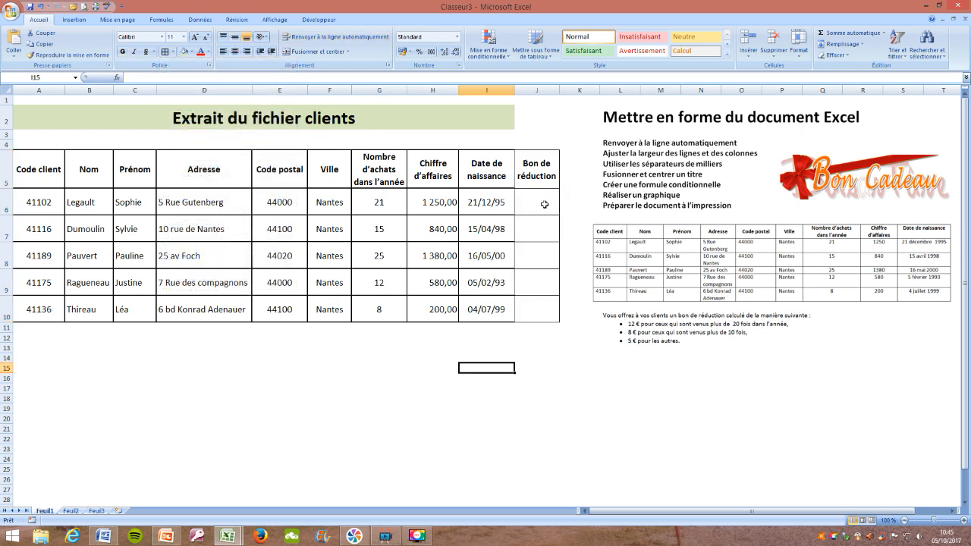
Set the font size of cell J6 to 28 and autofit the width of column J.
left_click(544, 204)
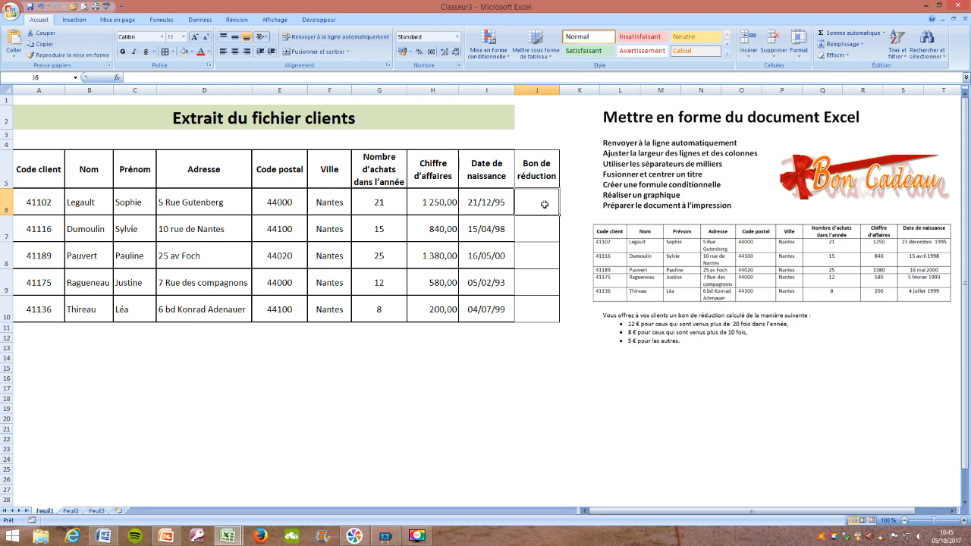
left_click(183, 37)
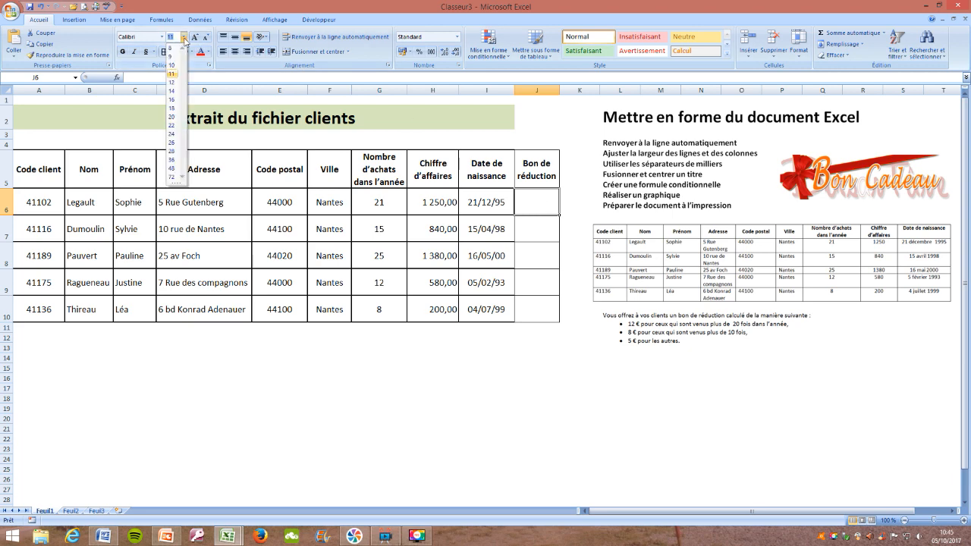
left_click(173, 152)
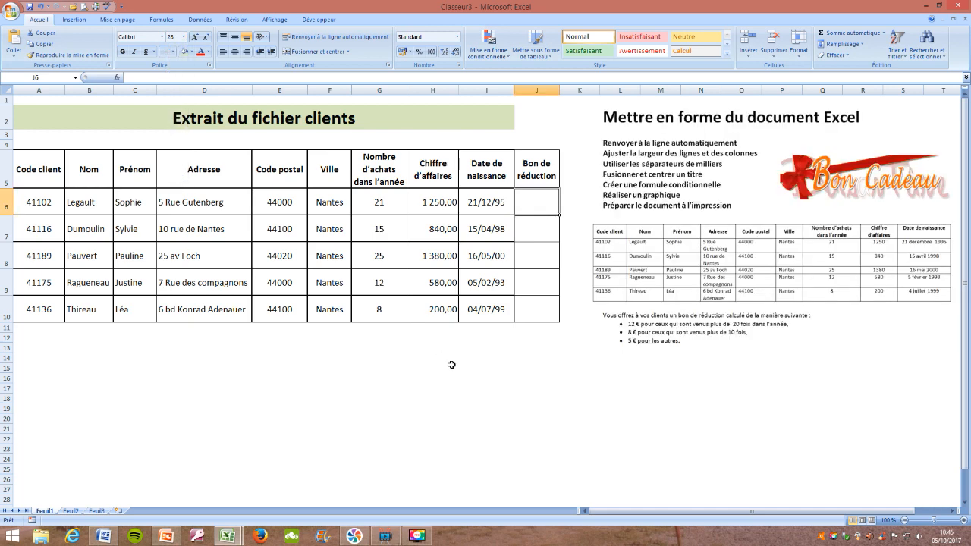
key("alt+h")
key("o")
key("i")
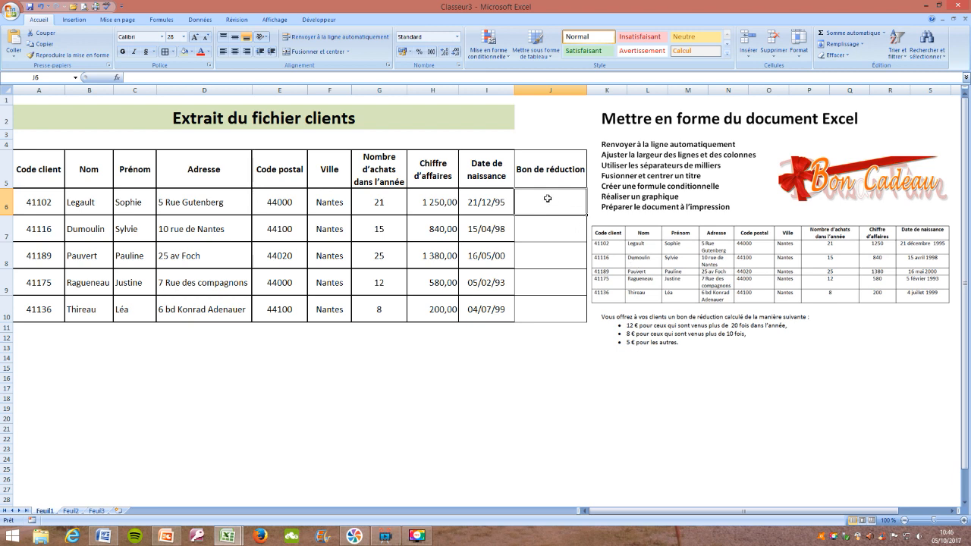
Start a SI formula in J6 that tests whether G6>20 and gives 12 when true.
type("=")
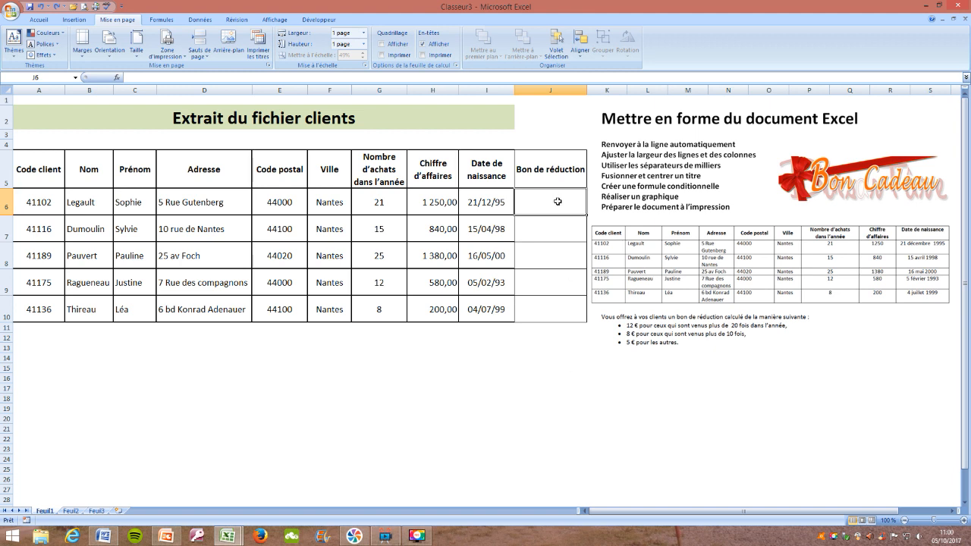
type("=s")
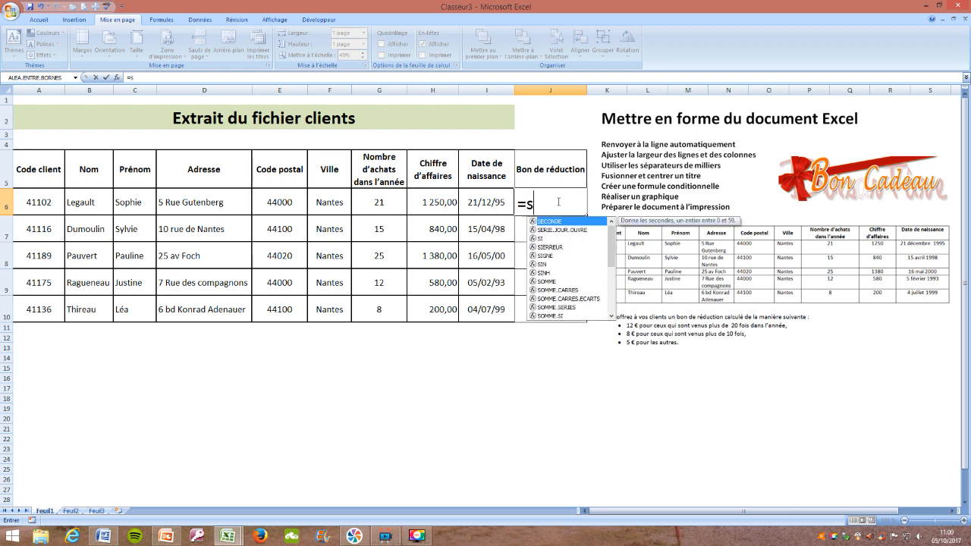
type("i(")
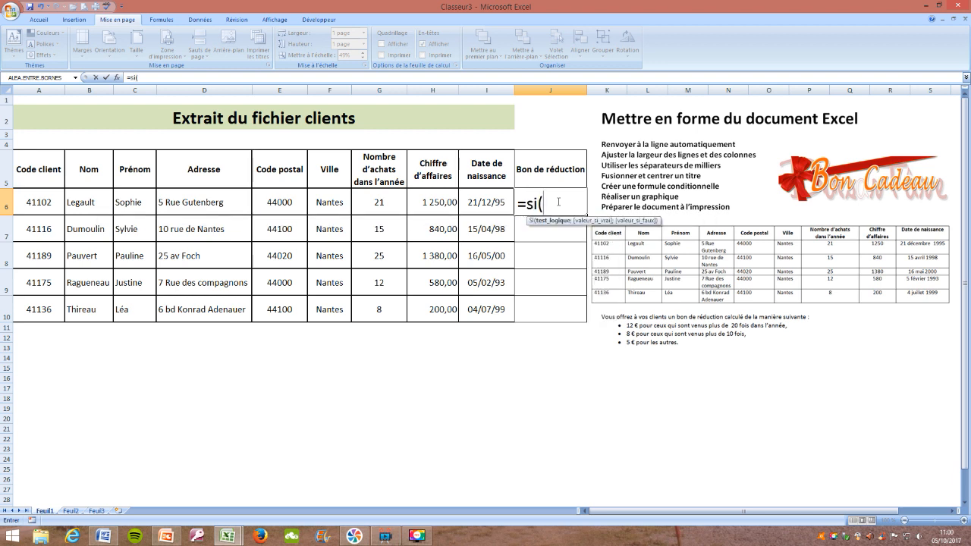
left_click(385, 203)
type(">")
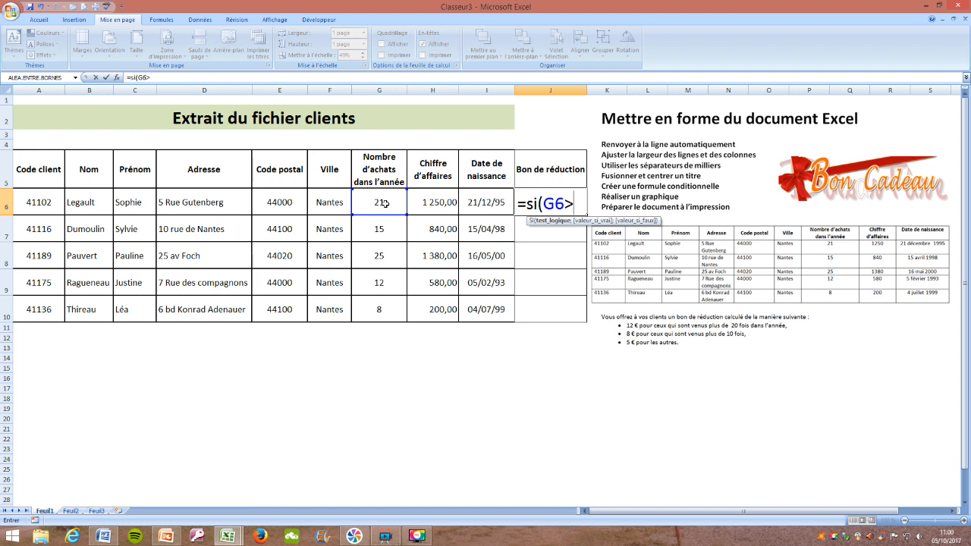
type("20")
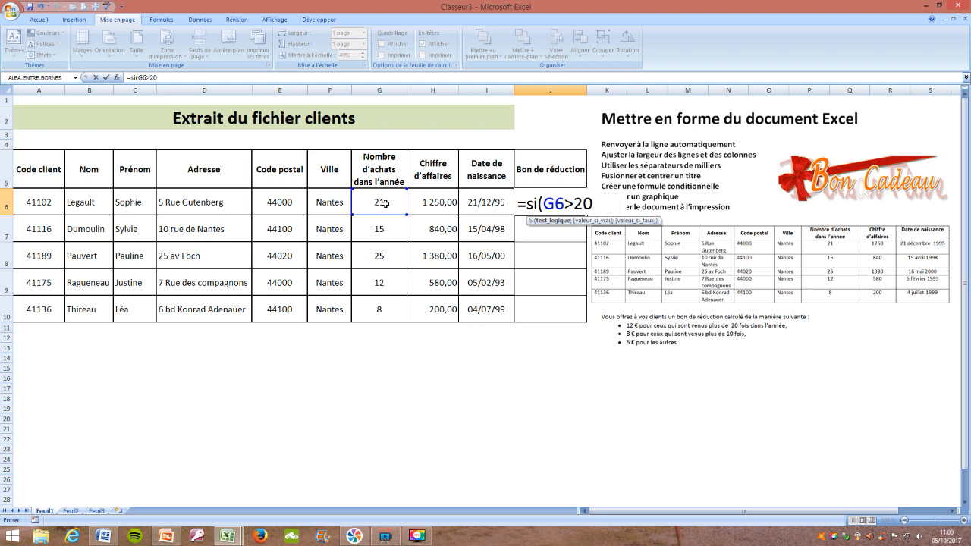
type(";")
type("12")
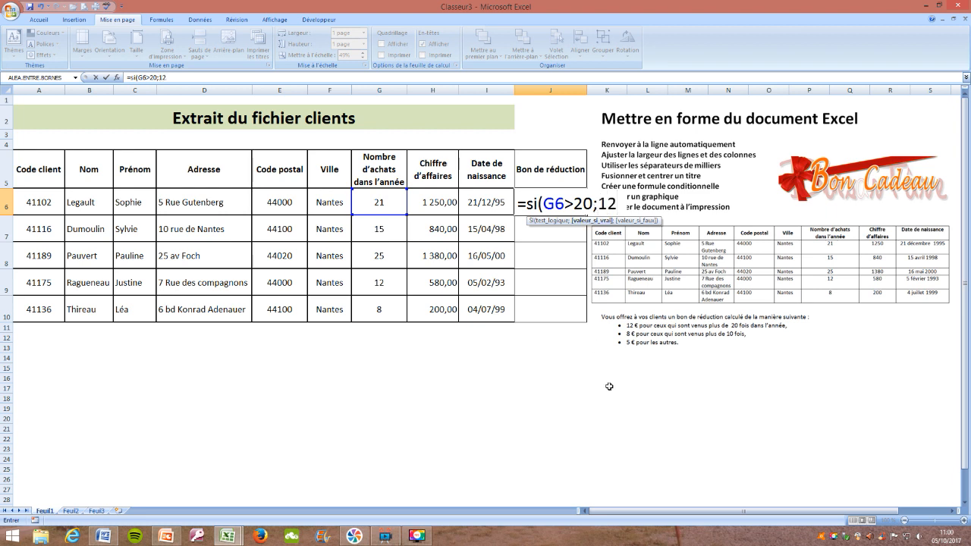
Complete the J6 formula with a nested SI as the false value, giving 5 if G6<=10 and otherwise 8.
type(";")
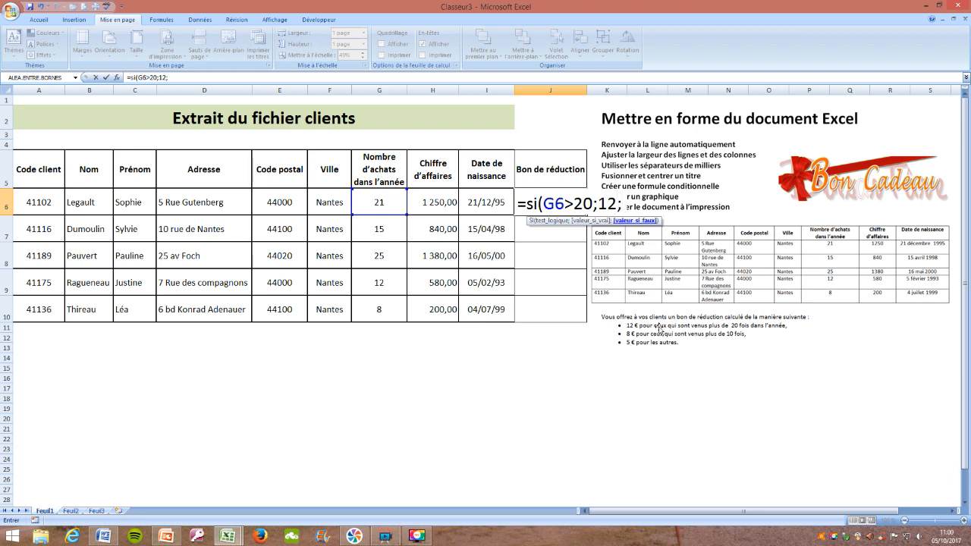
type("si(")
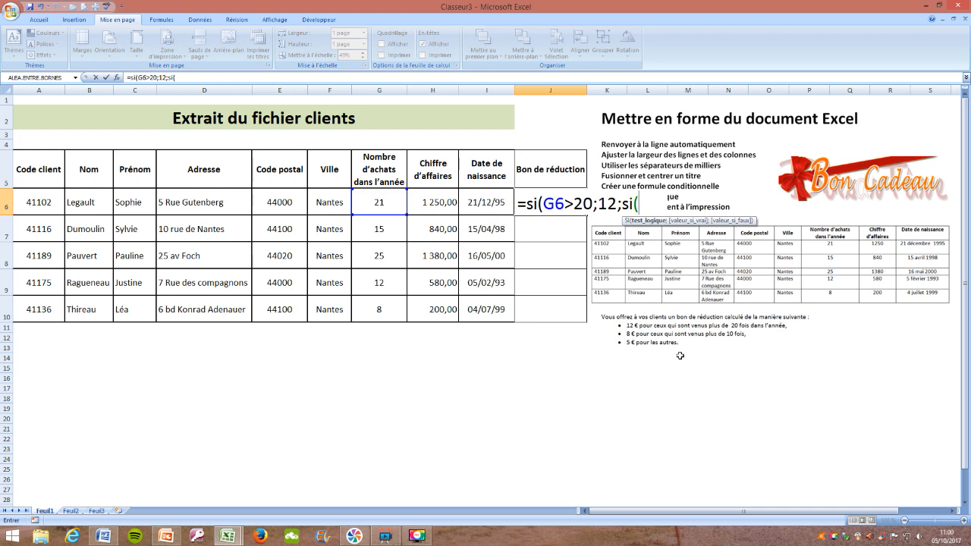
left_click(384, 199)
type("<")
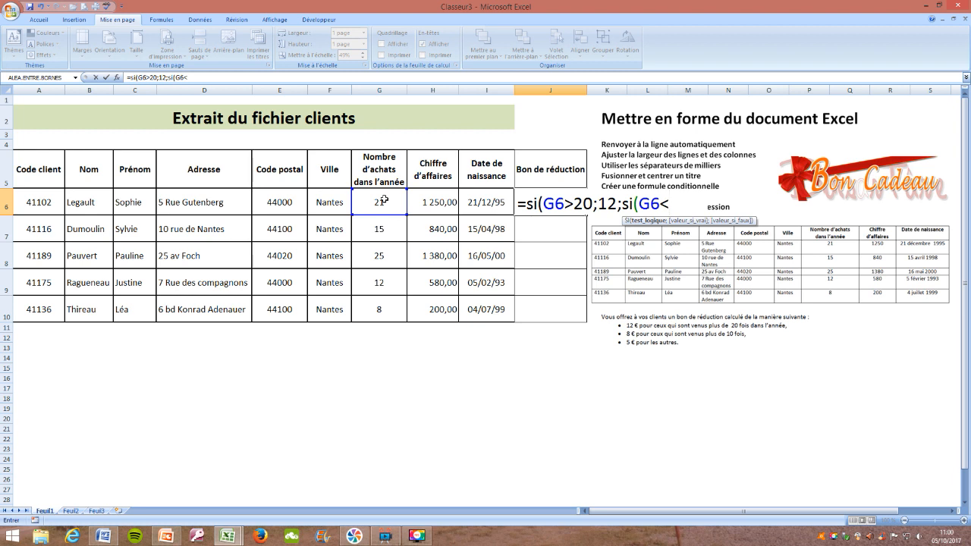
type("=10;")
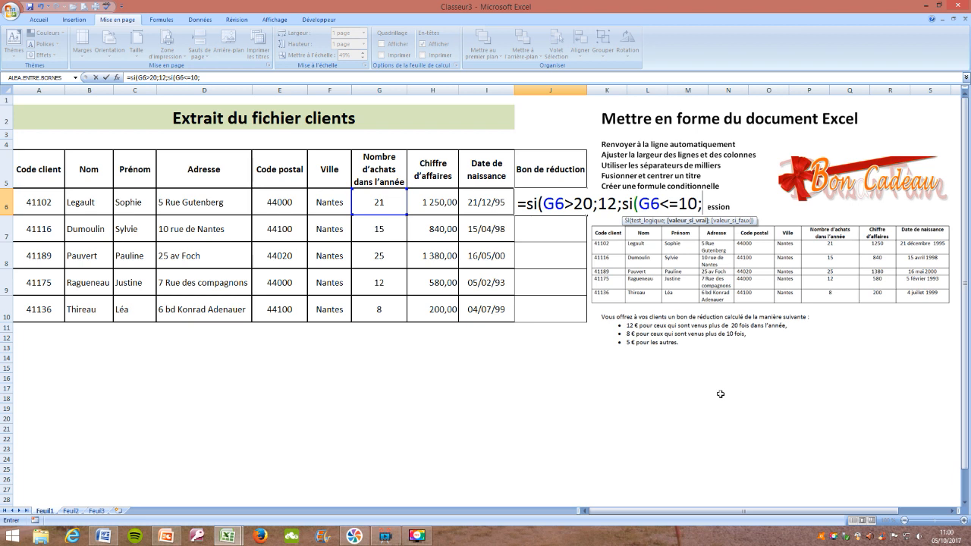
type("5;")
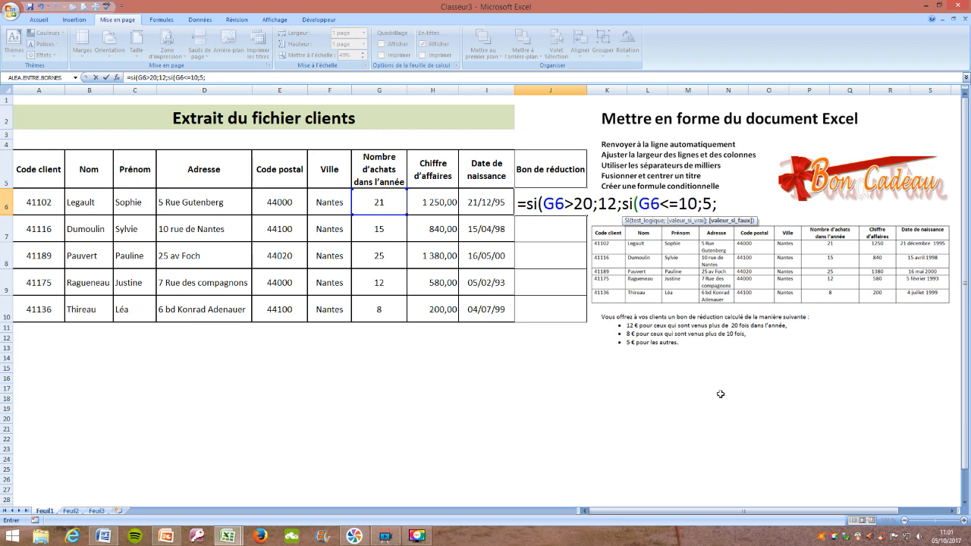
type("8")
type(")")
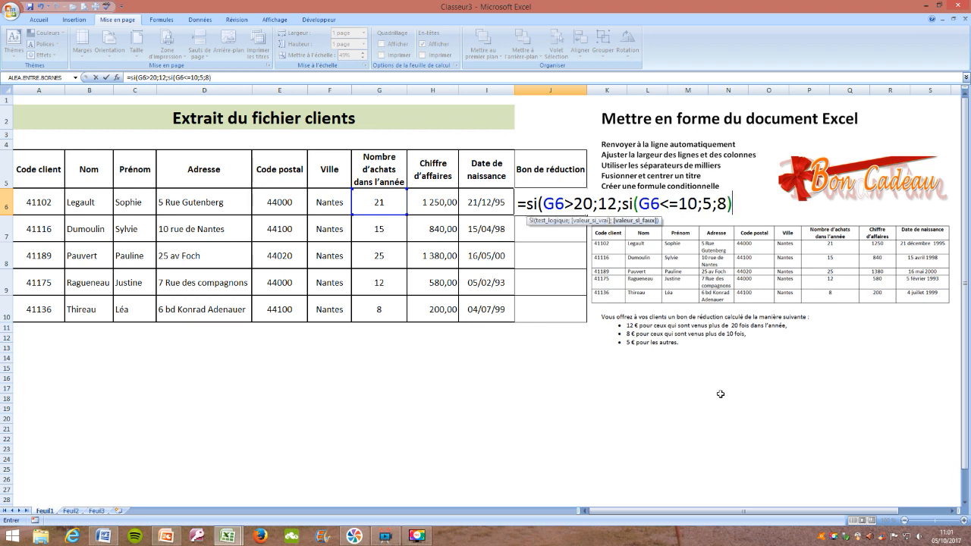
type(")")
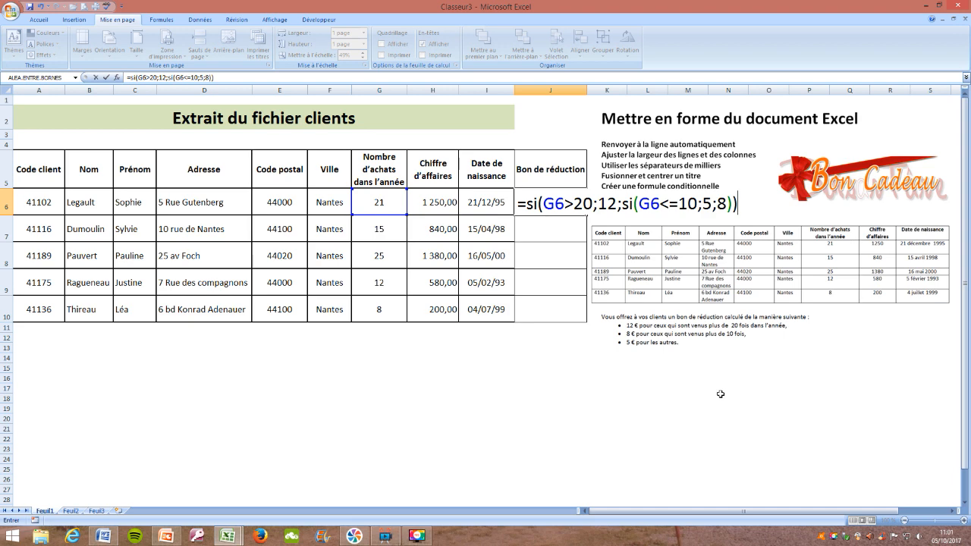
key("Return")
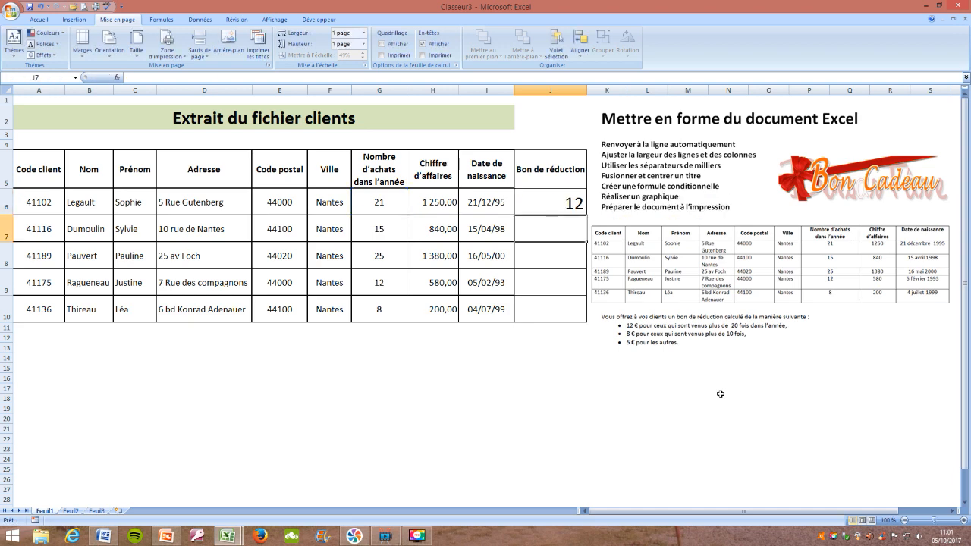
Copy the conditional formula from J6 down through J10.
left_click(564, 204)
left_click_drag(586, 216, 586, 322)
left_click(581, 358)
left_click(574, 385)
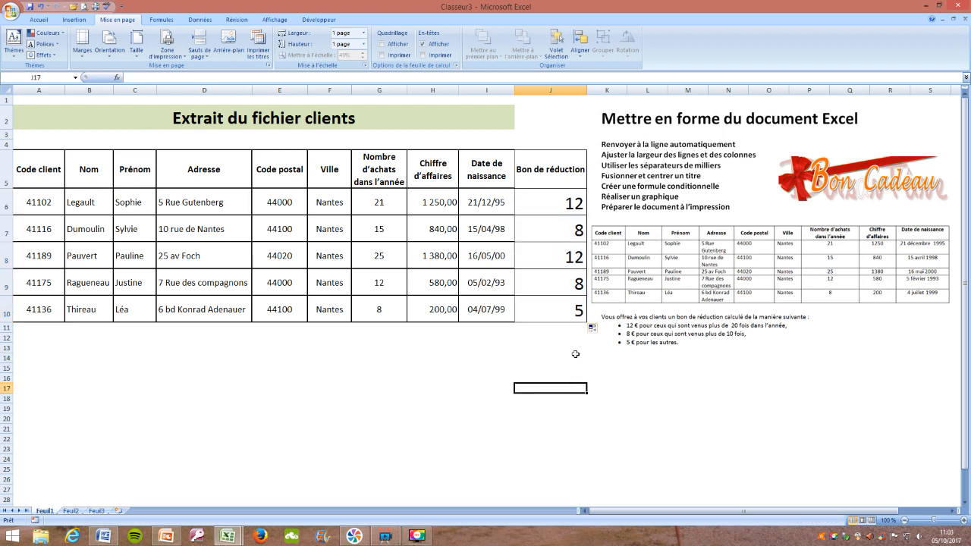
Format the discount values in J6:J10 as Monétaire with 2 decimals and the € symbol.
left_click_drag(553, 202, 556, 303)
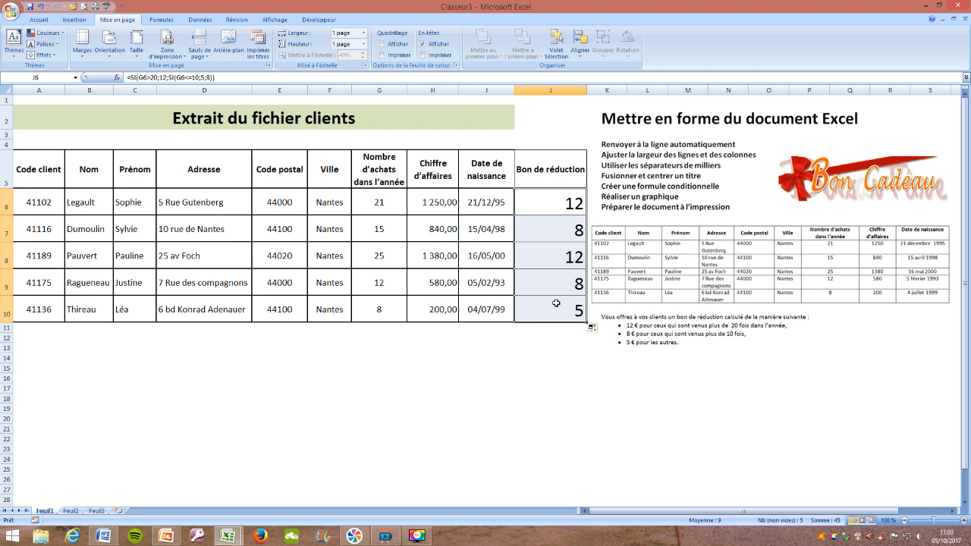
right_click(556, 304)
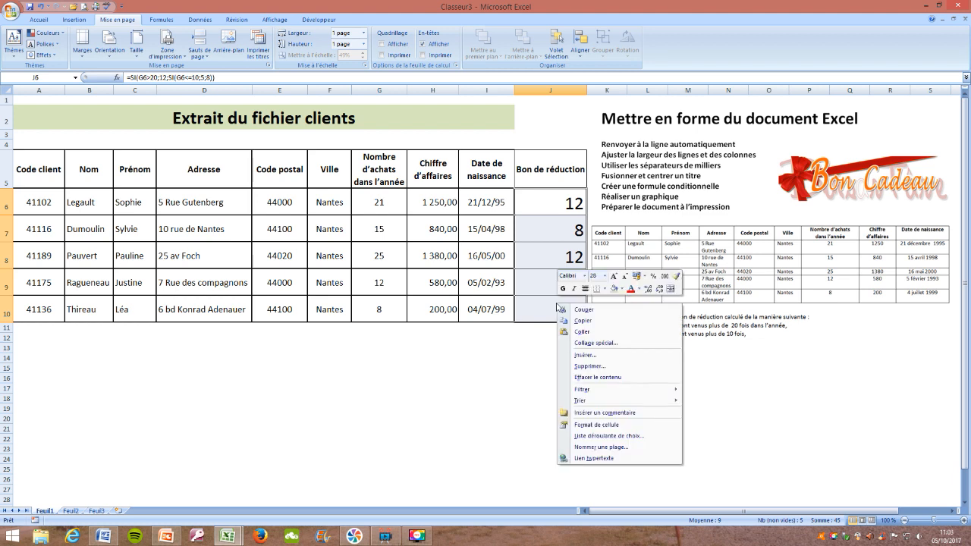
left_click(593, 425)
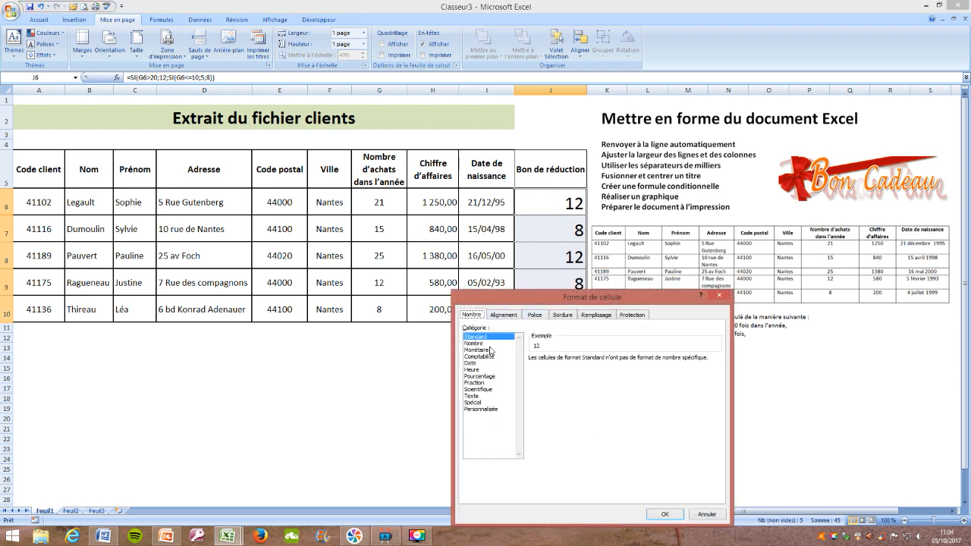
left_click(489, 350)
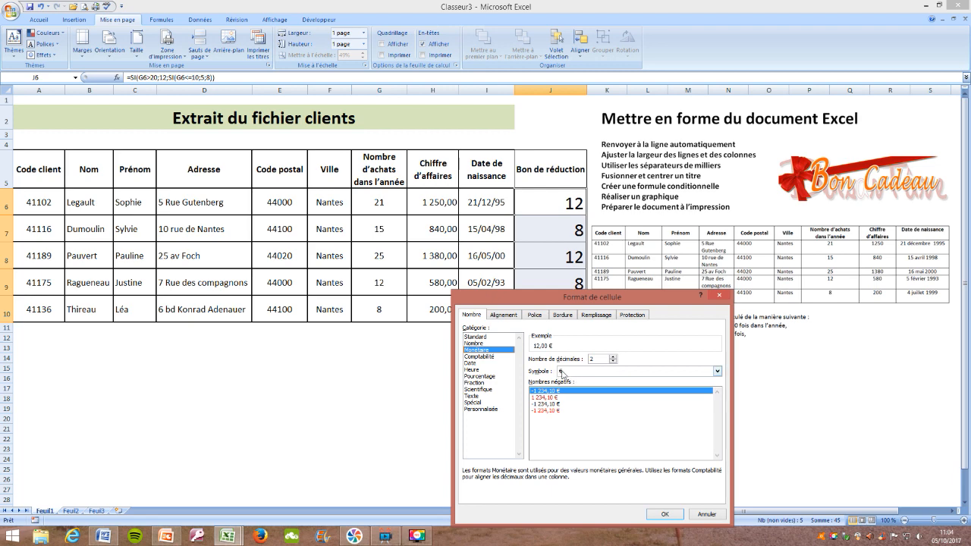
left_click(664, 514)
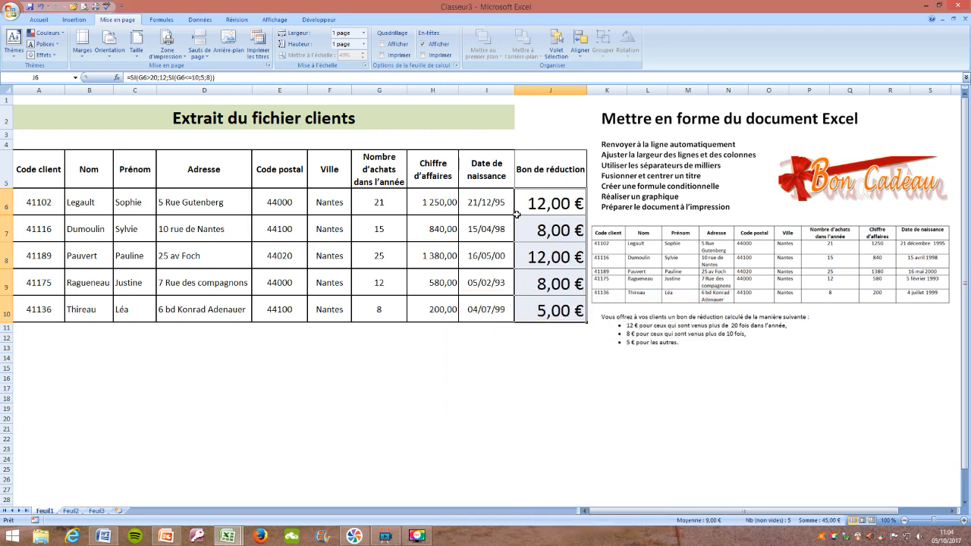
Set the font size of the discount values in J6:J10 to 14.
left_click(36, 21)
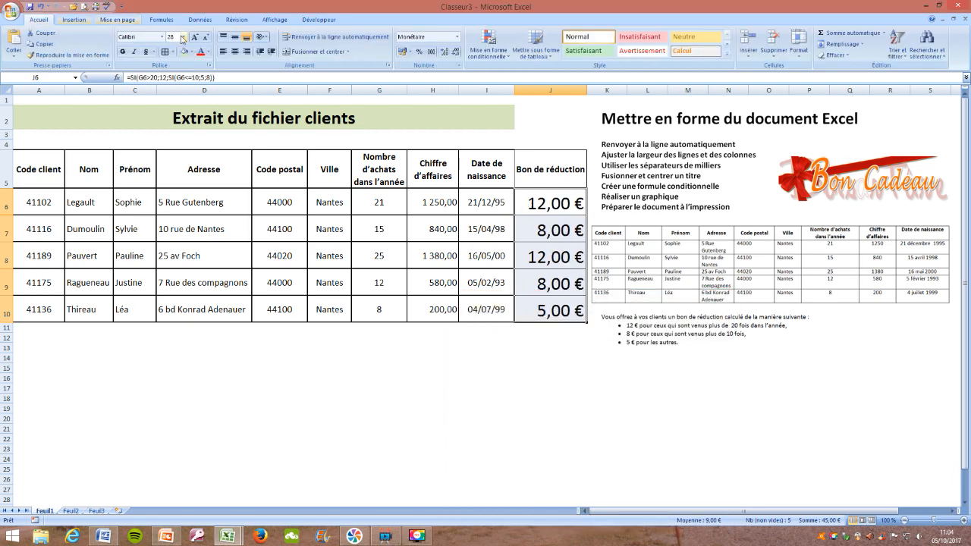
left_click(183, 38)
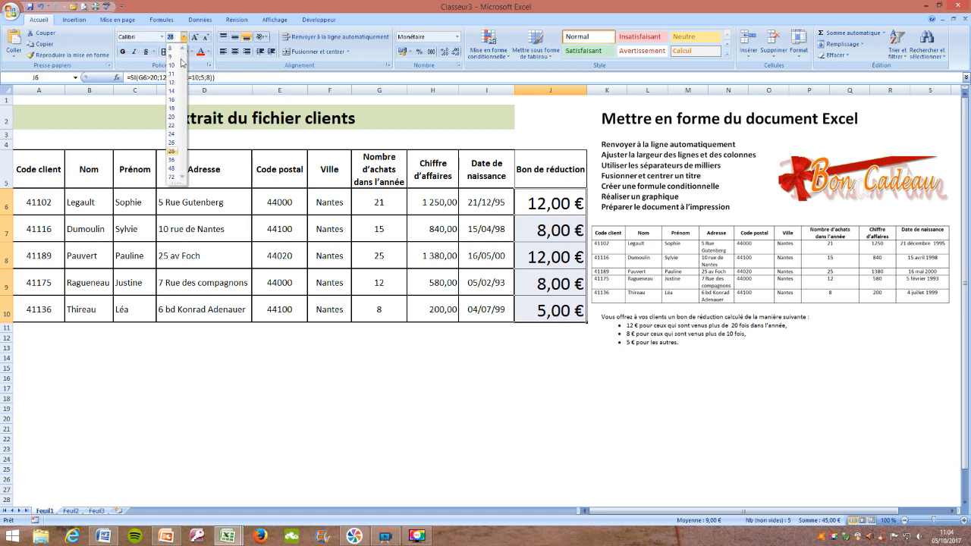
key("Escape")
key("ctrl+z")
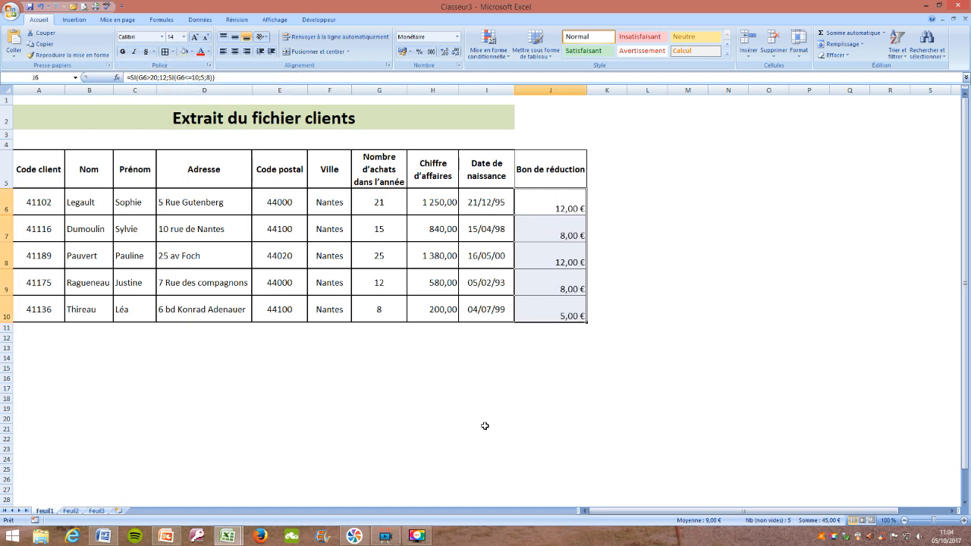
left_click(482, 427)
Apply uniform all borders to the whole client table A5:J10.
mouse_move(58, 178)
left_mouse_down()
mouse_move(503, 256)
mouse_move(537, 307)
left_mouse_up()
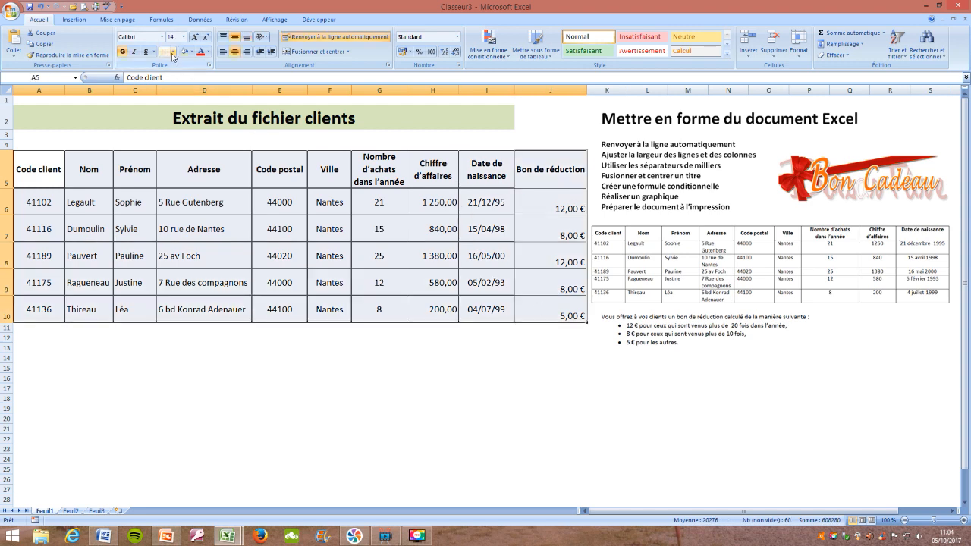
left_click(478, 436)
left_click(453, 407)
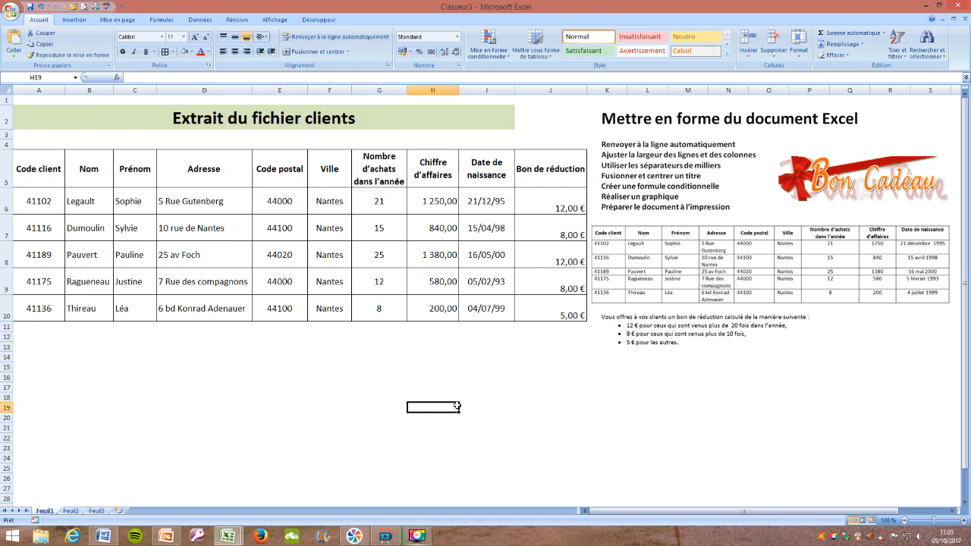
left_click(354, 377)
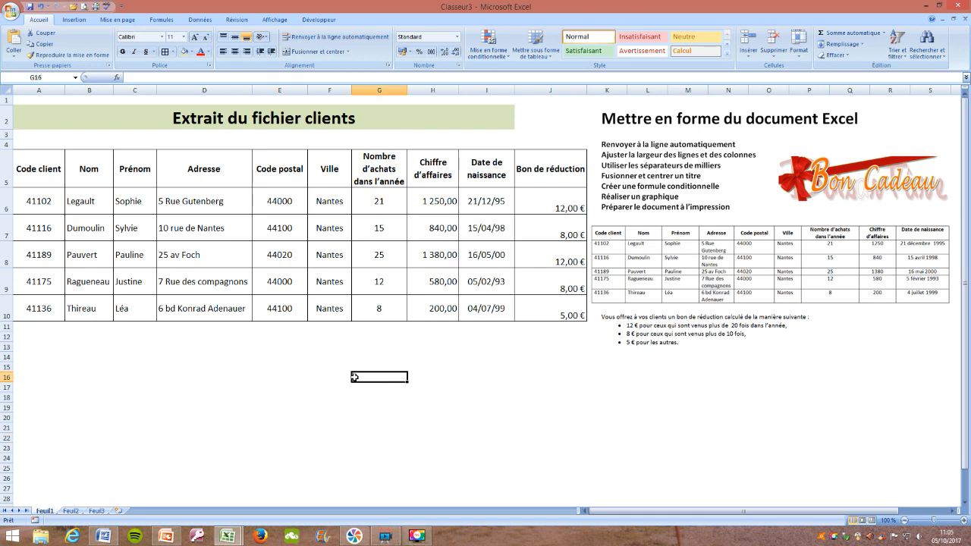
Extend the merged, centred title "Extrait du fichier clients" across A2:J2 so it covers the Bon de réduction column.
left_click(20, 114)
left_click_drag(475, 115, 555, 117)
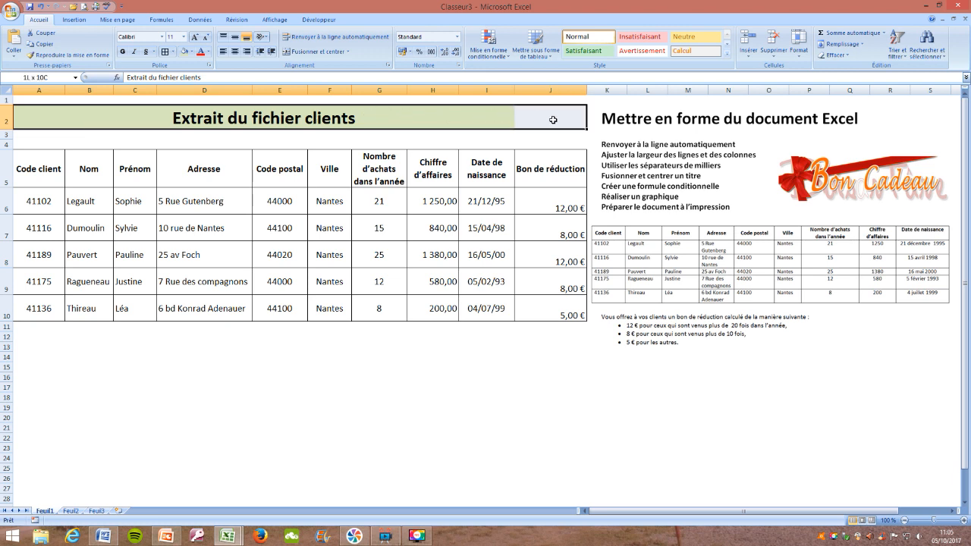
left_click(312, 52)
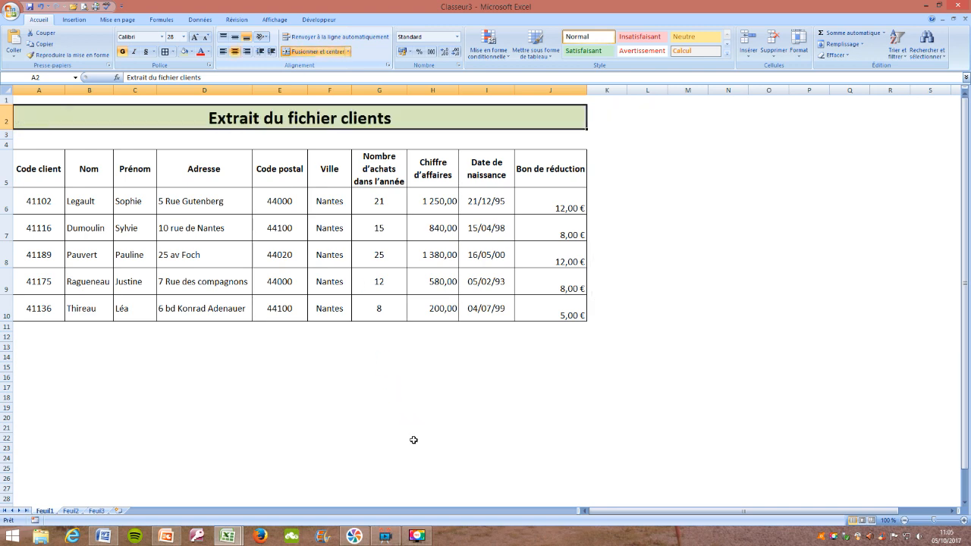
left_click(402, 417)
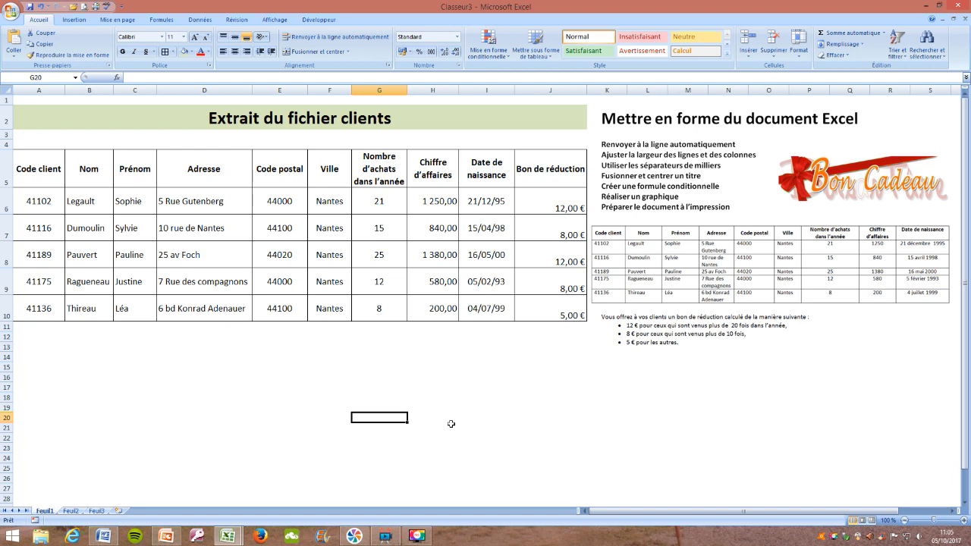
Total the Chiffre d'affaires column in H11 with =SOMME(H6:H10).
left_click(438, 326)
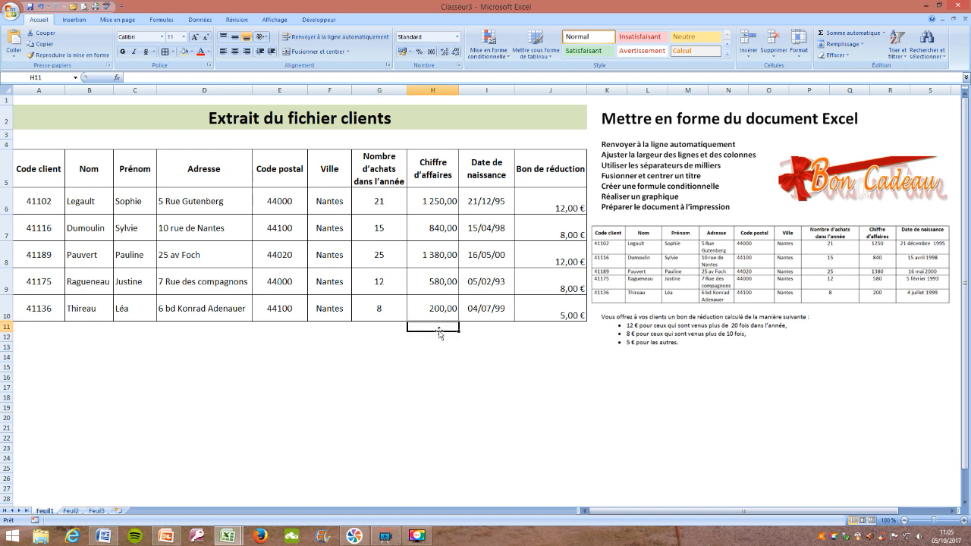
left_click(821, 34)
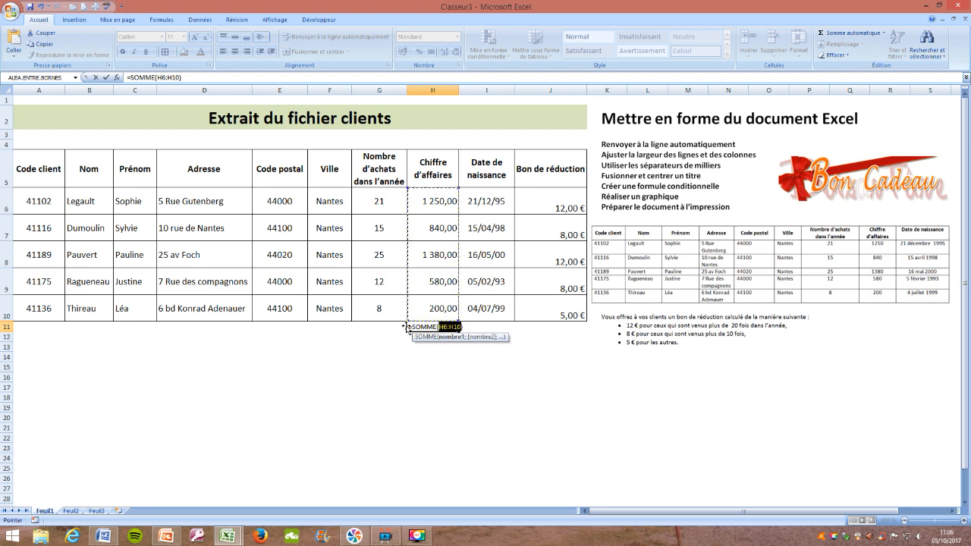
key("ctrl+Return")
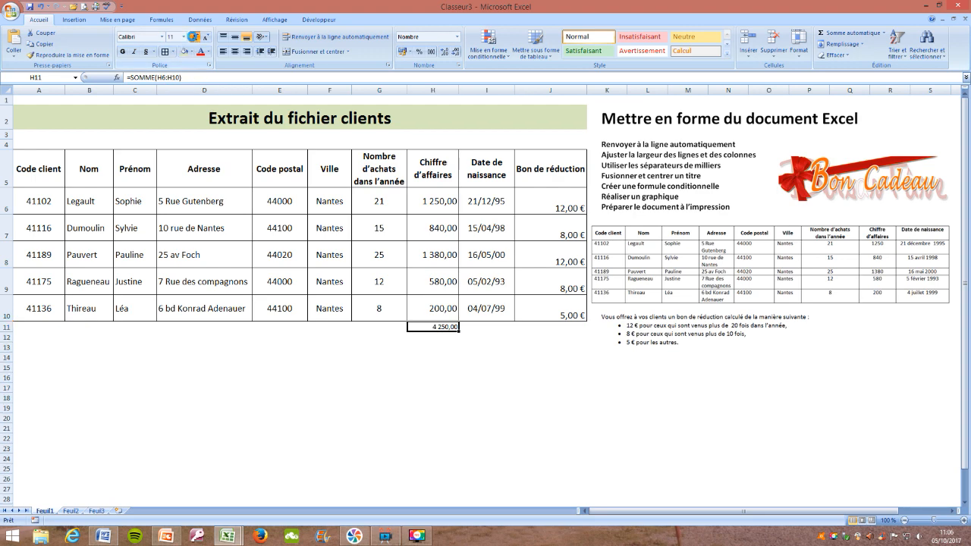
Format the total in H11 as bold at font size 18 with borders around the cell.
left_click(193, 38)
left_click(194, 38)
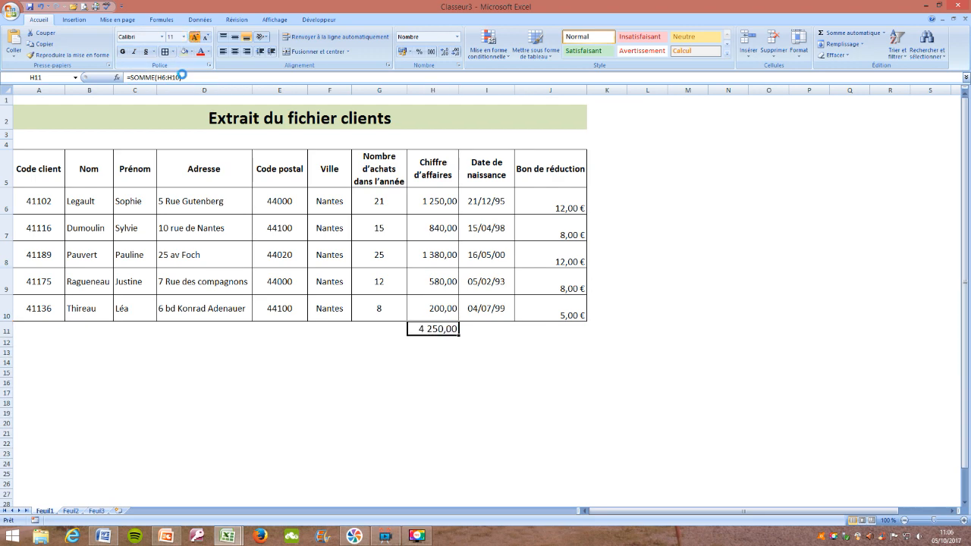
left_click(123, 52)
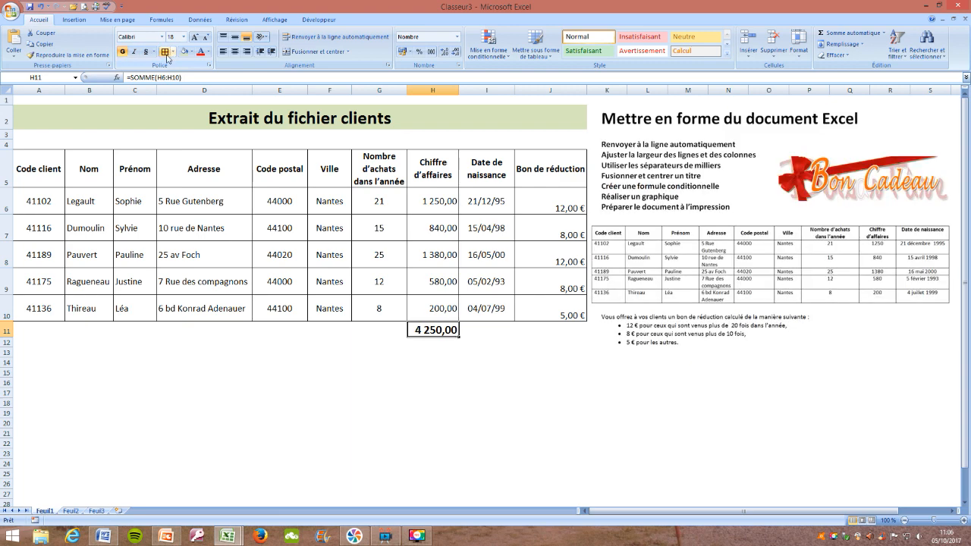
left_click(389, 439)
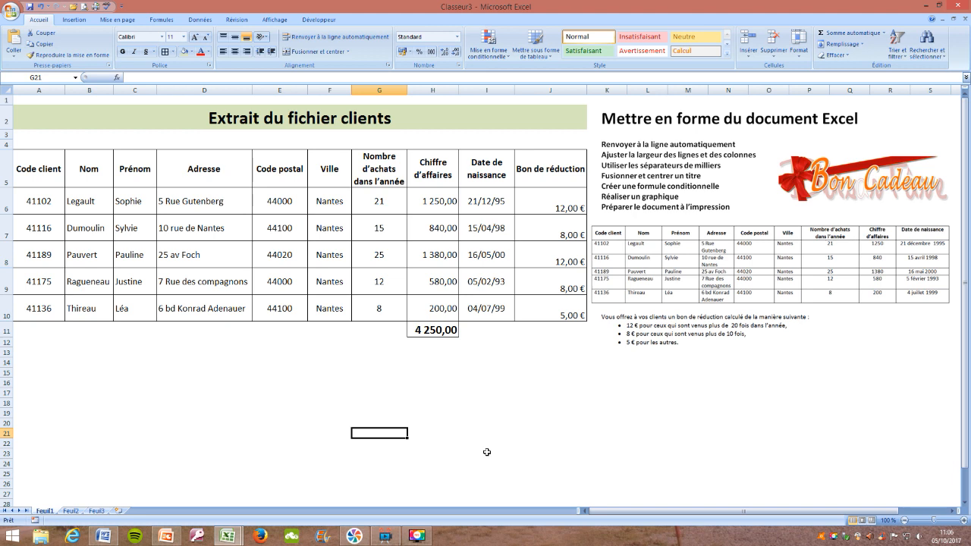
Insert an exploded 2D pie chart from the names in B6:B10 and the Chiffre d'affaires values in H6:H10.
left_click_drag(89, 201, 98, 307)
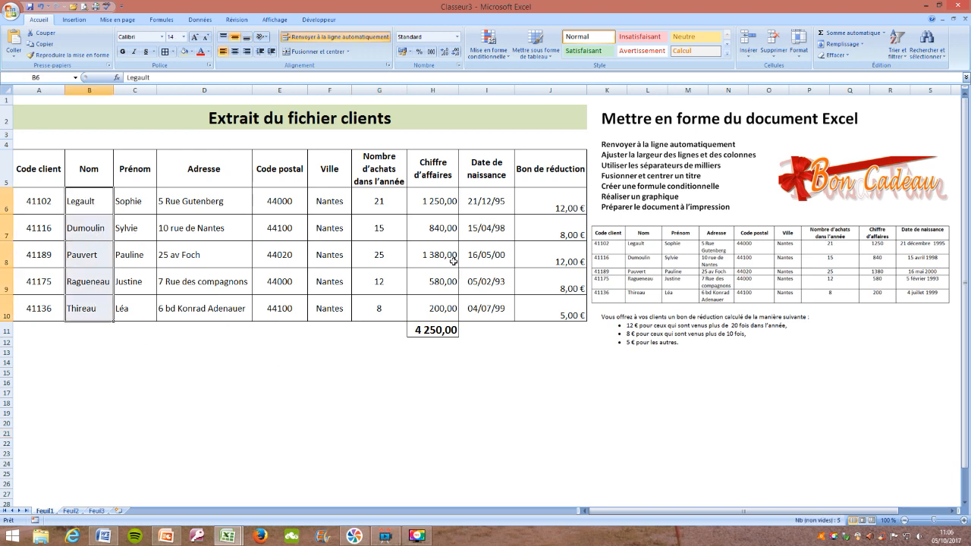
left_click_drag(445, 201, 454, 307, "ctrl")
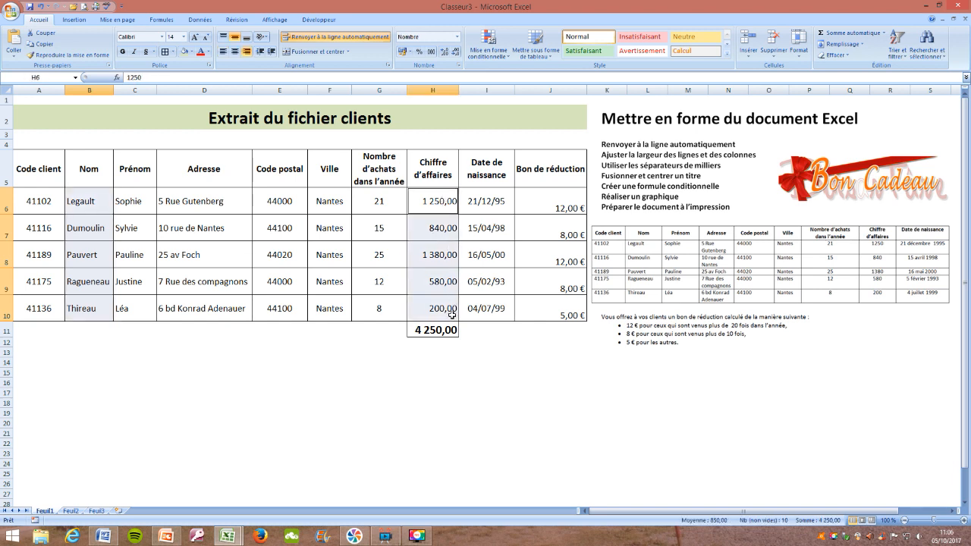
left_click(79, 20)
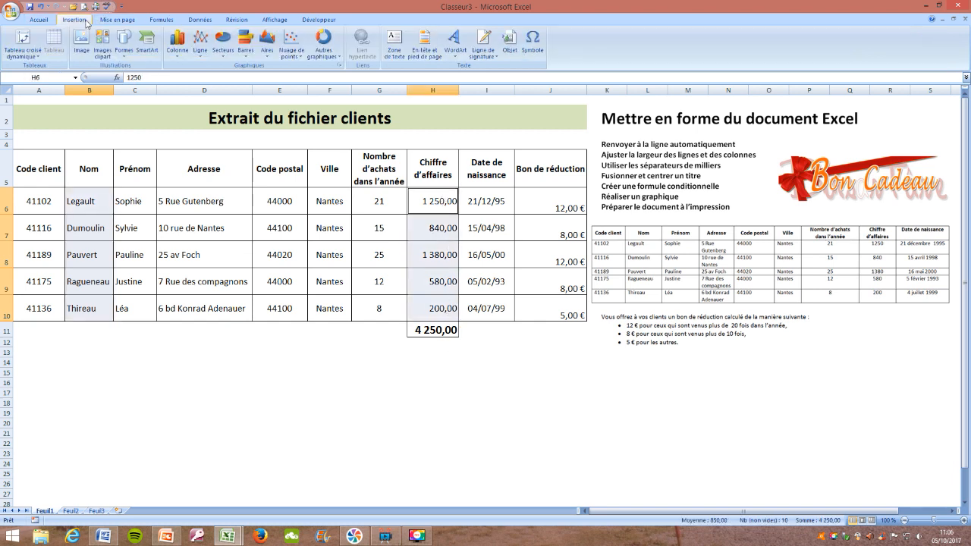
left_click(224, 55)
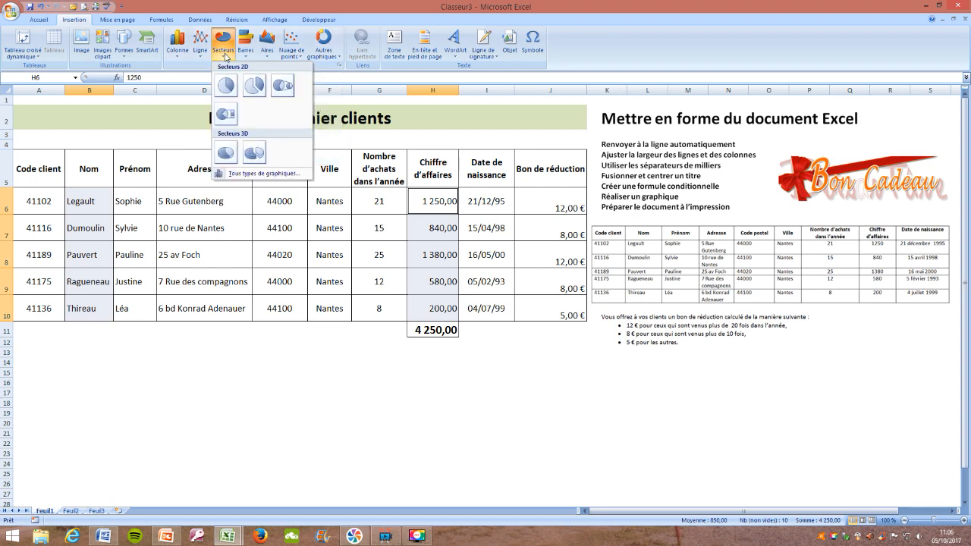
left_click(255, 85)
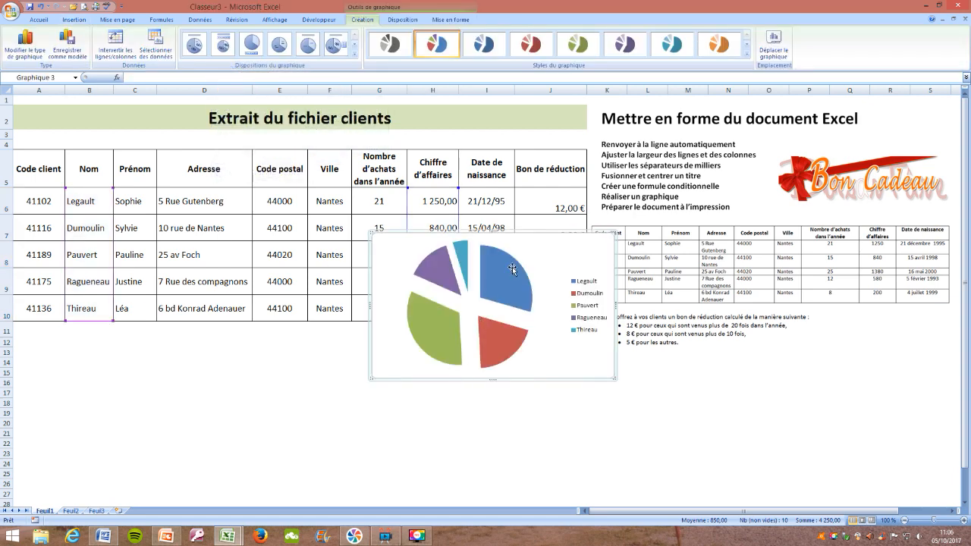
Move the pie chart below the client table and apply the chart layout with a title, legend and percentage labels.
left_click(521, 227)
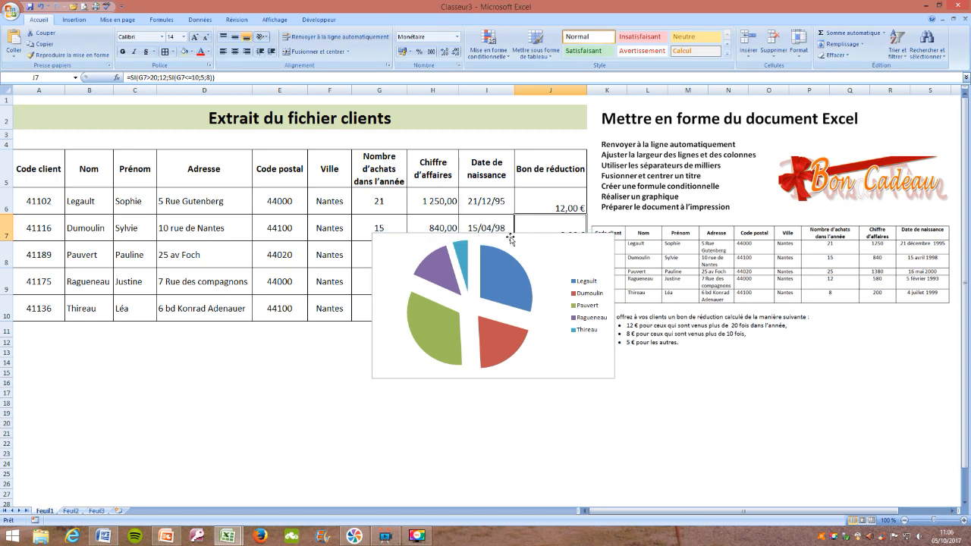
left_click(512, 238)
left_click_drag(488, 258, 223, 361)
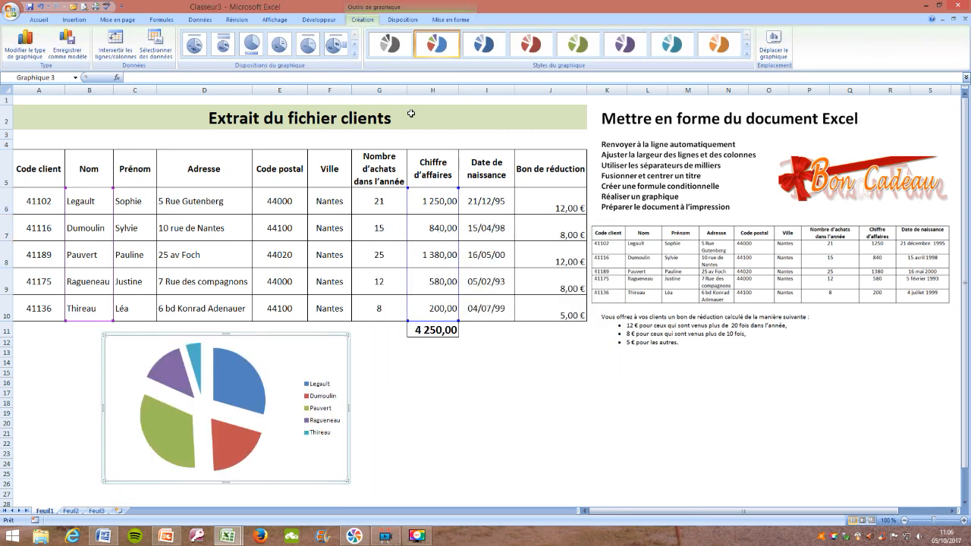
left_click(336, 44)
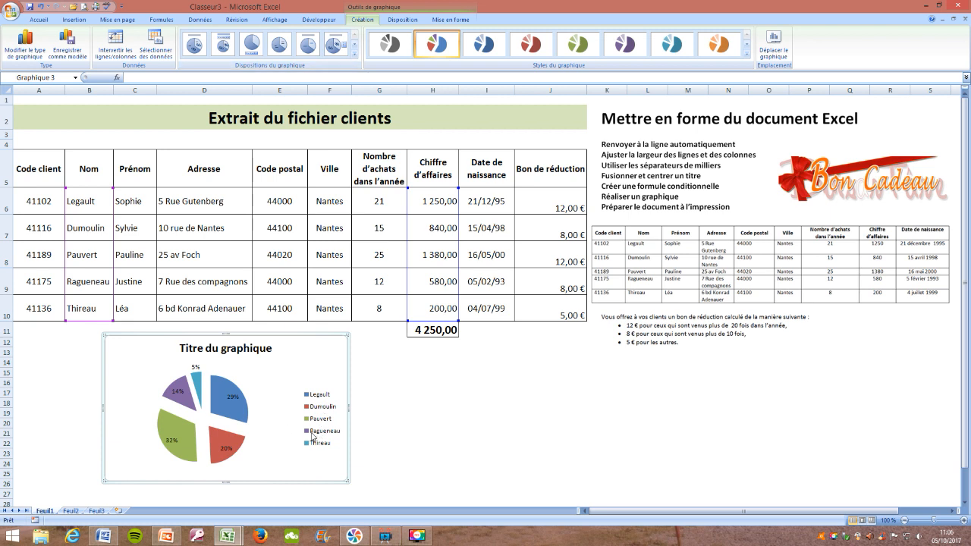
Format the pie chart's percentage labels as bold at font size 14.
left_click(233, 399)
left_click(39, 19)
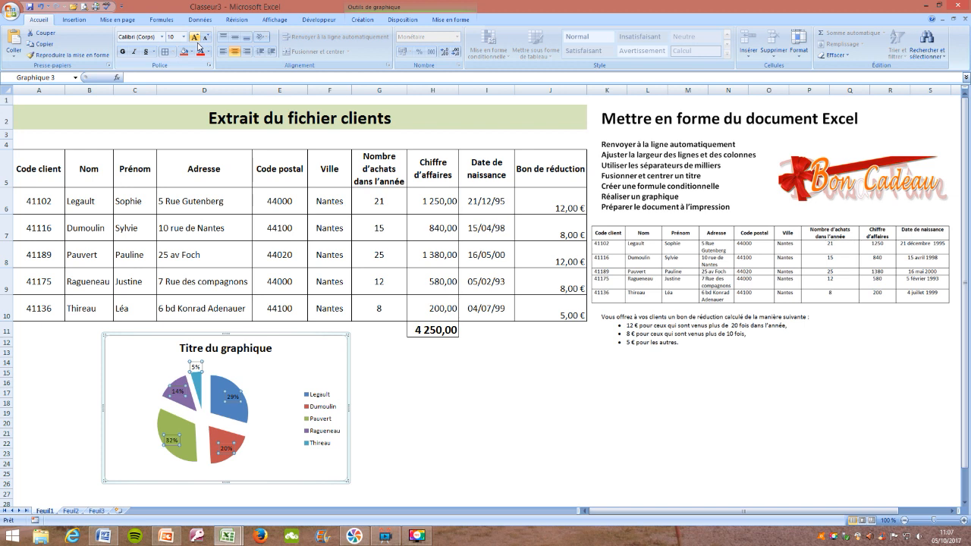
left_click(196, 38)
left_click(195, 38)
left_click(196, 37)
left_click(196, 37)
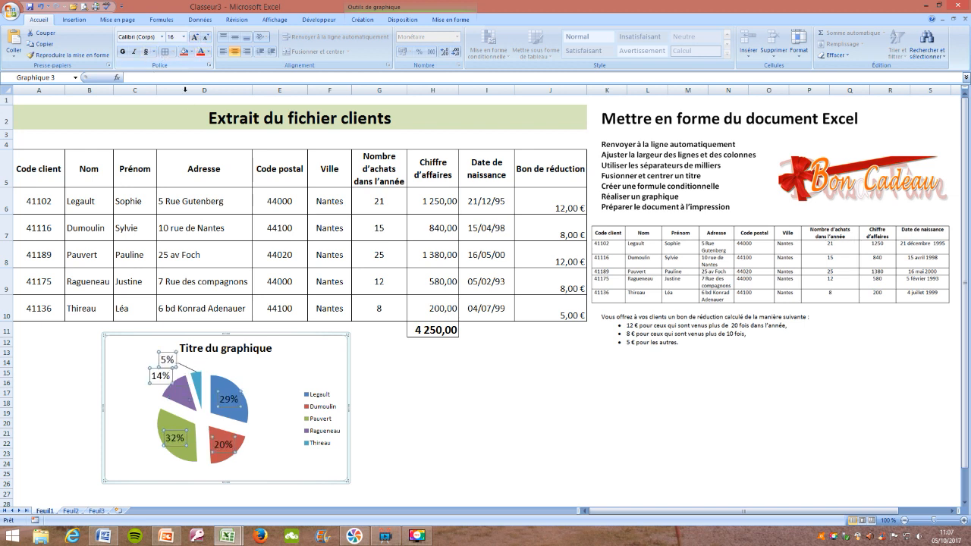
left_click(205, 37)
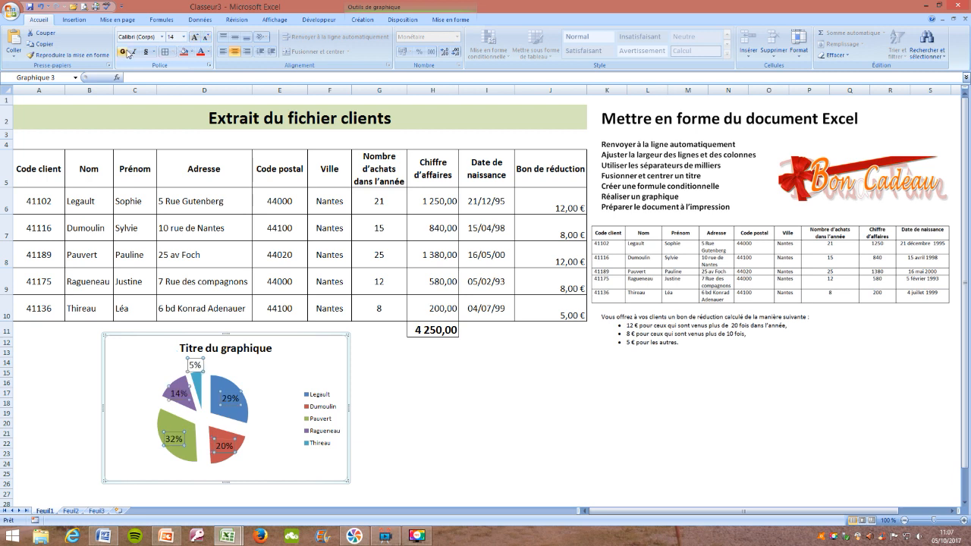
left_click(122, 51)
Replace the pie chart's placeholder title with "Répartition des clients".
left_click(246, 350)
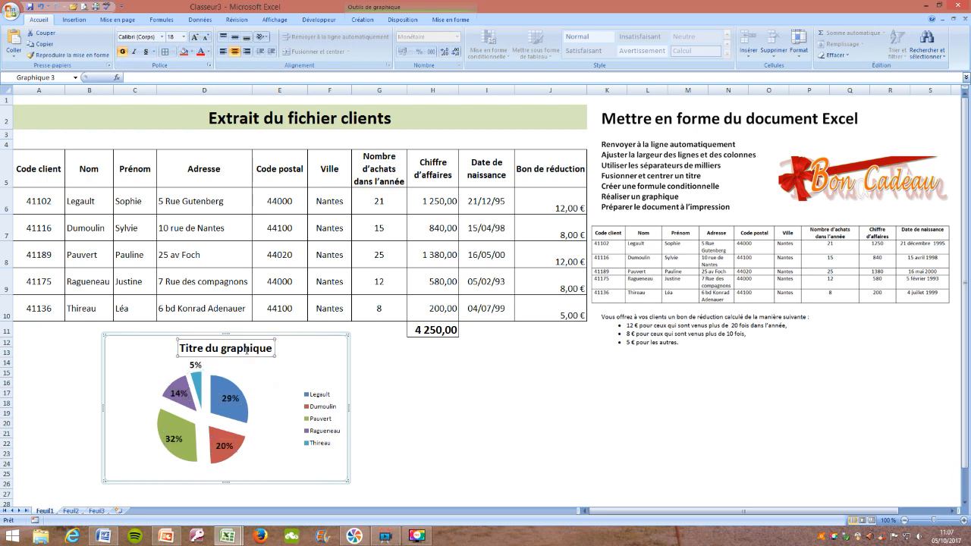
type("Répartition")
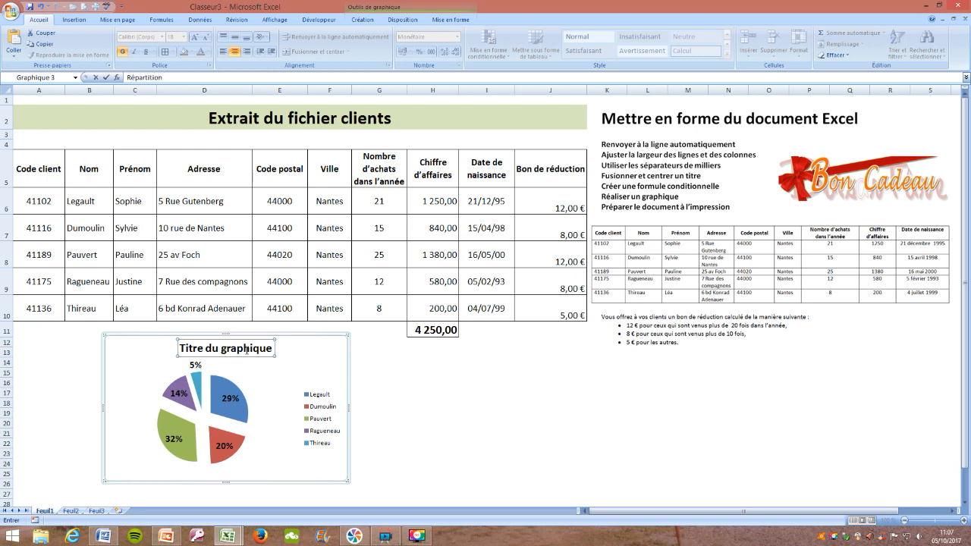
type(" des clients")
left_click(433, 452)
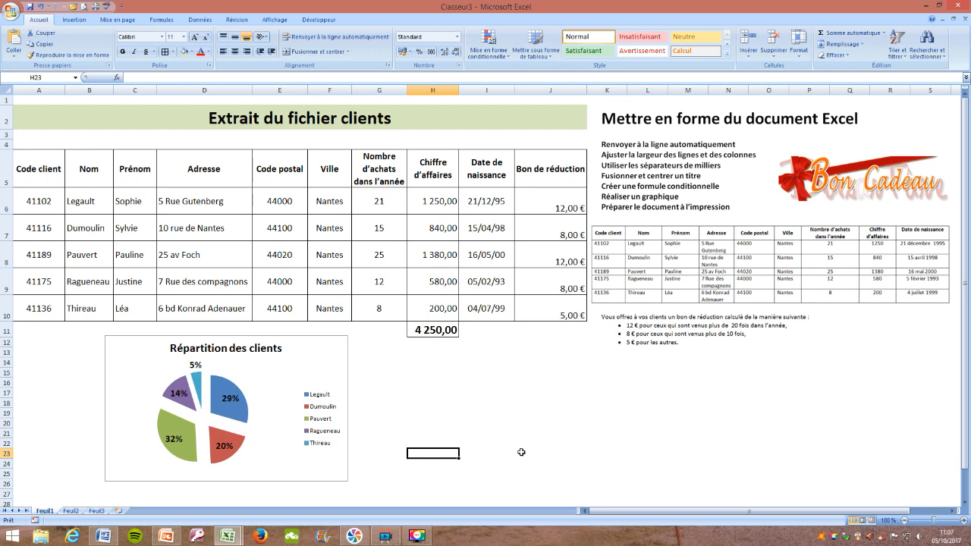
Check the sheet in print preview and return to the worksheet.
left_click(85, 6)
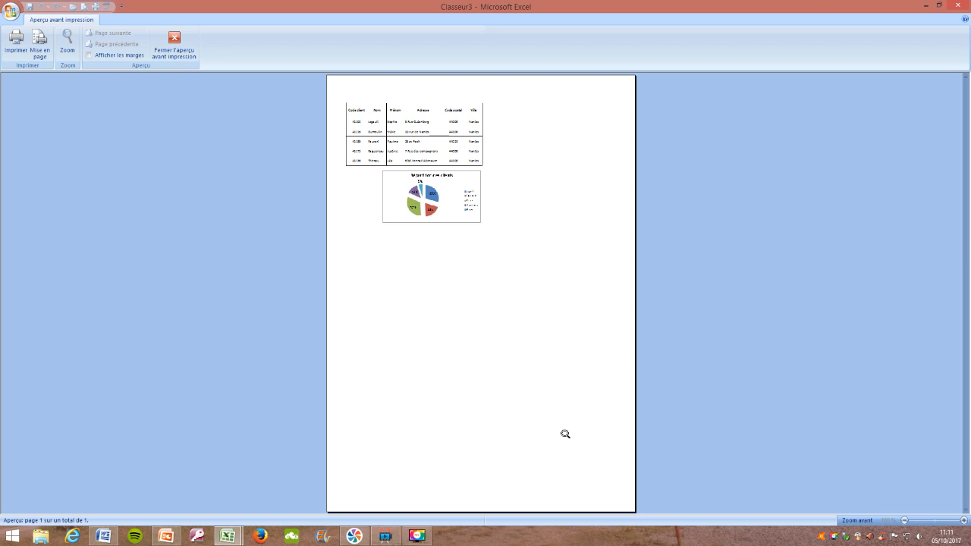
key("Escape")
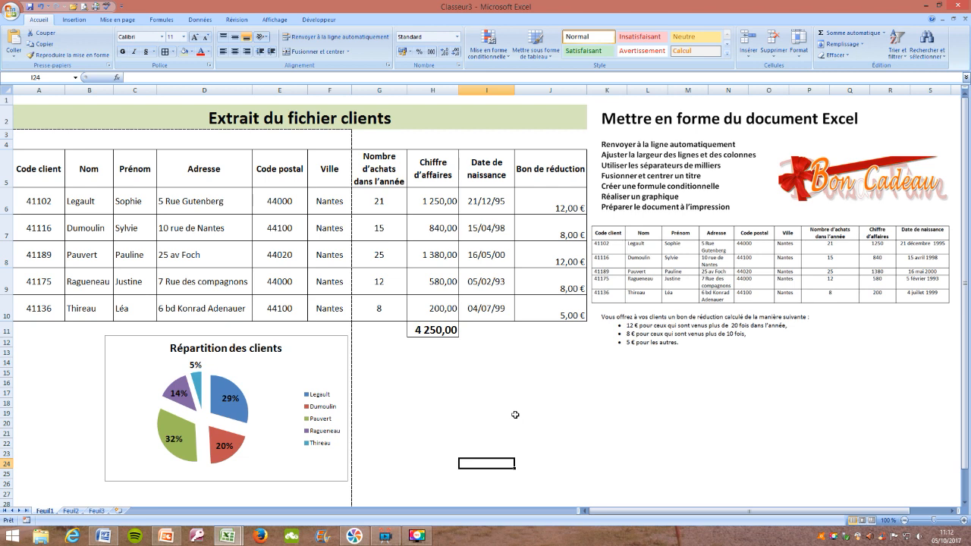
Select A2:J26 and set the page to landscape orientation, fitted to 1 page wide by 1 page tall.
left_click_drag(21, 114, 515, 482)
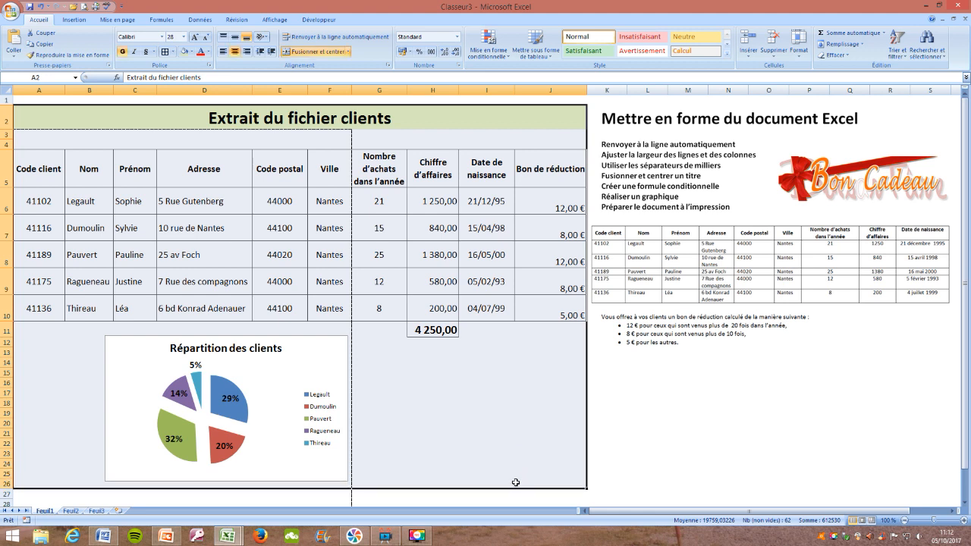
left_click(118, 20)
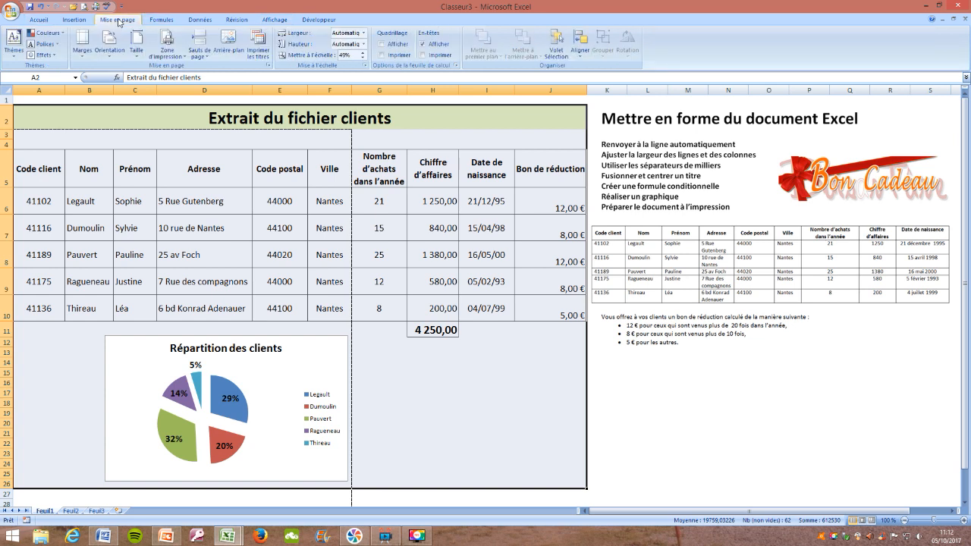
left_click(269, 69)
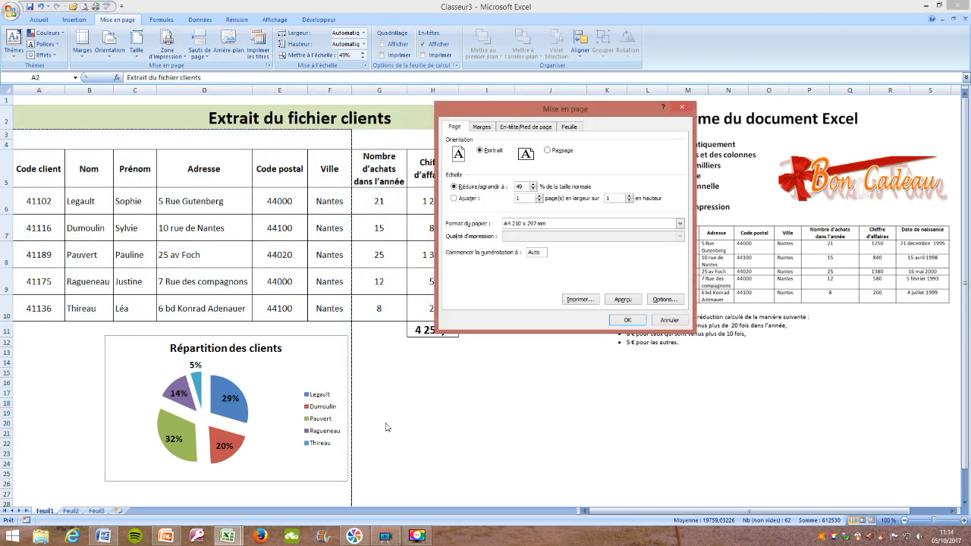
left_click(548, 150)
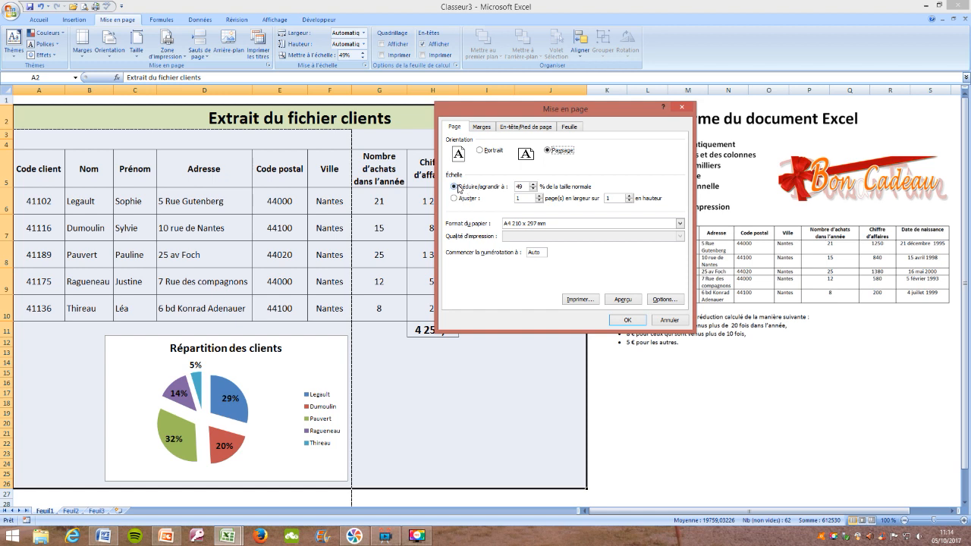
left_click(456, 199)
Set the page margins to 0,9 top and bottom, 0,8 left and 1,3 right, centred horizontally and vertically on the page.
left_click(482, 127)
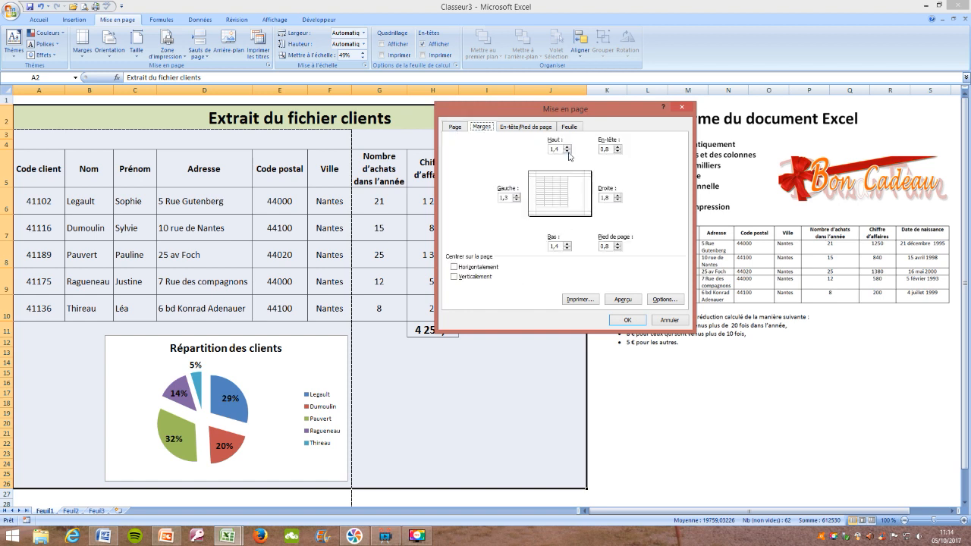
left_click(568, 152)
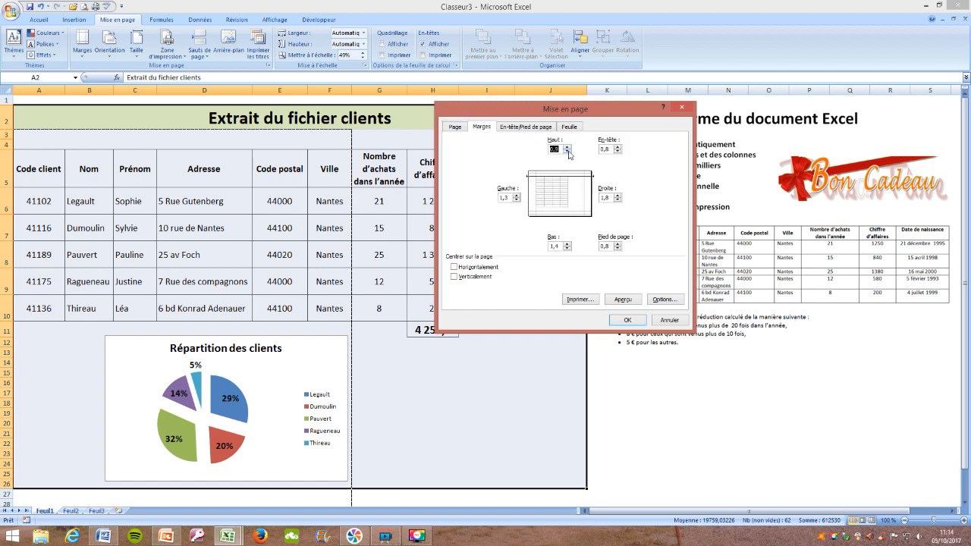
left_click(552, 244)
left_click(517, 200)
left_click(619, 200)
left_click(455, 269)
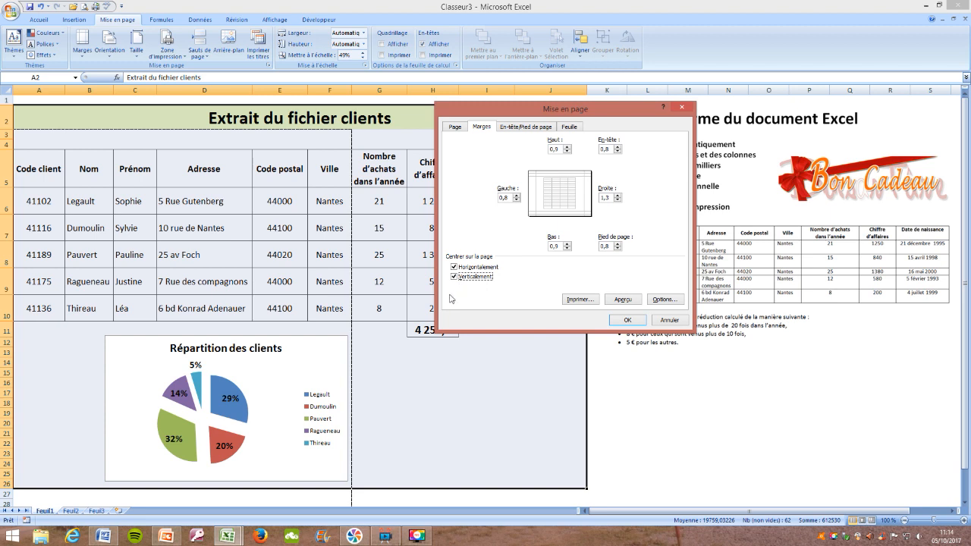
left_click(453, 277)
left_click(622, 321)
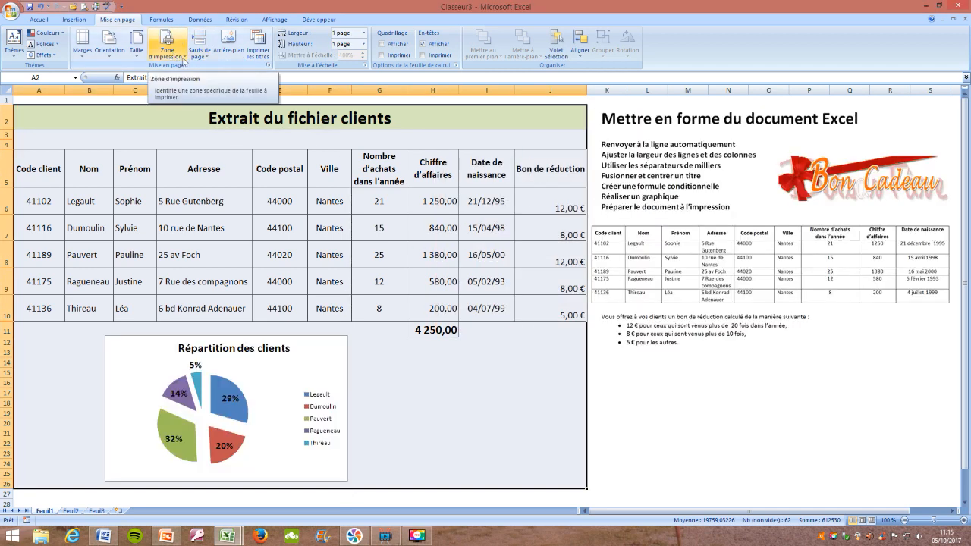
Define the selected range A2:J26 as the print area and show it in print preview.
left_click(183, 61)
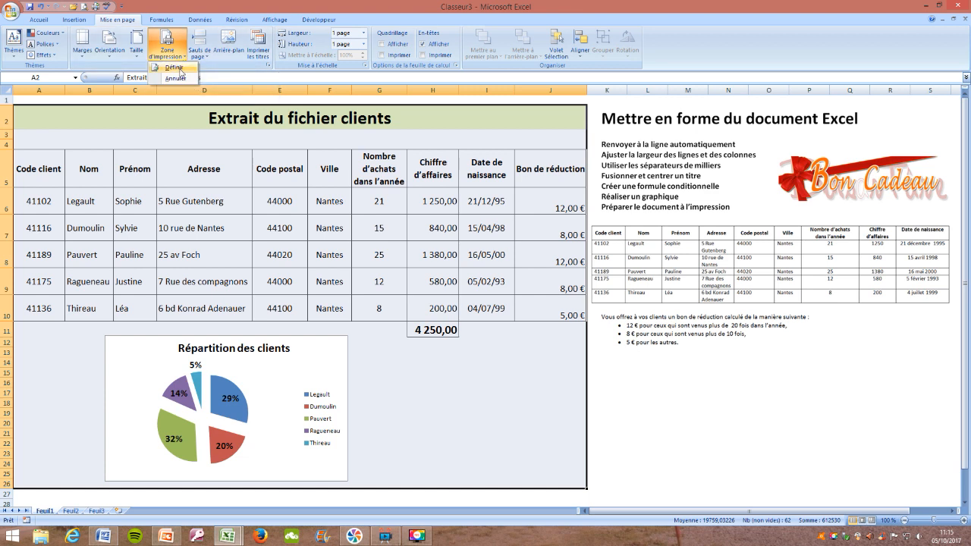
left_click(176, 68)
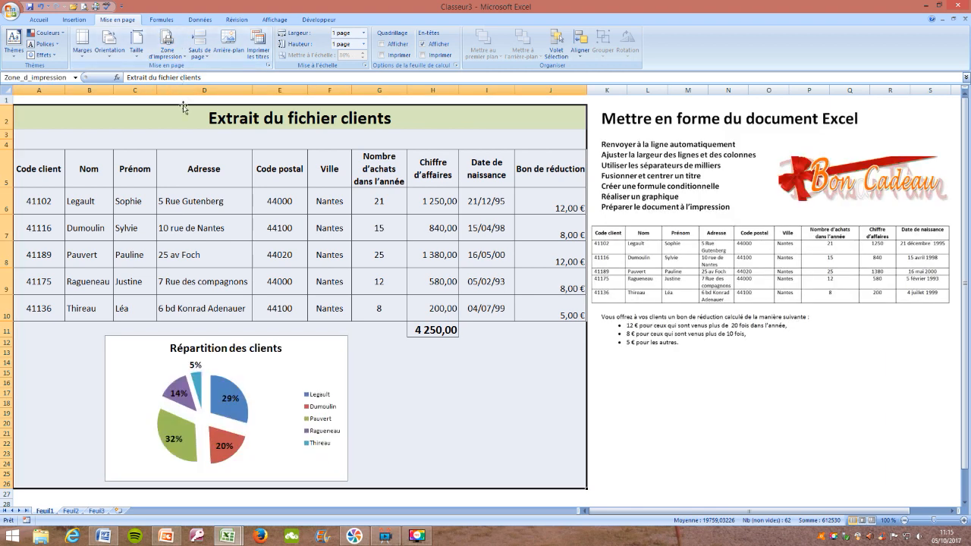
left_click(86, 8)
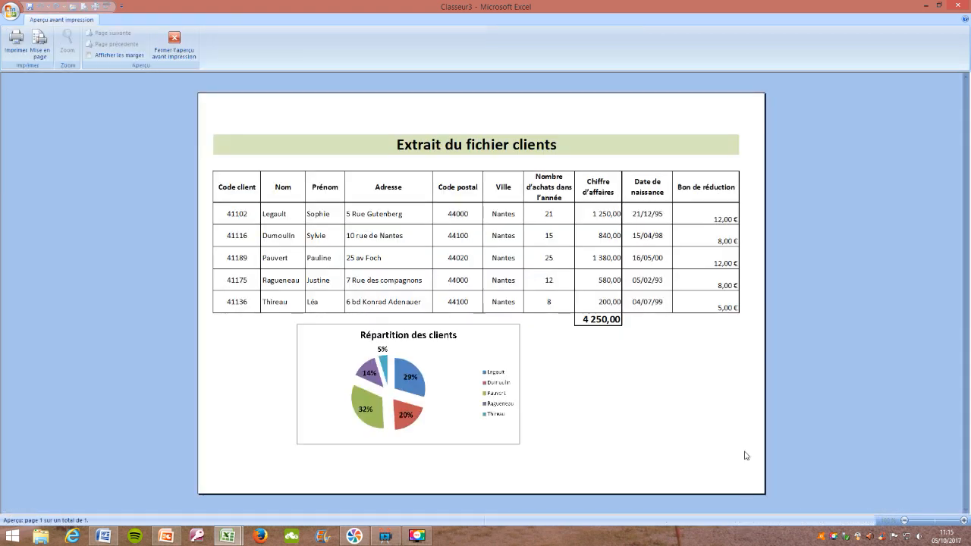